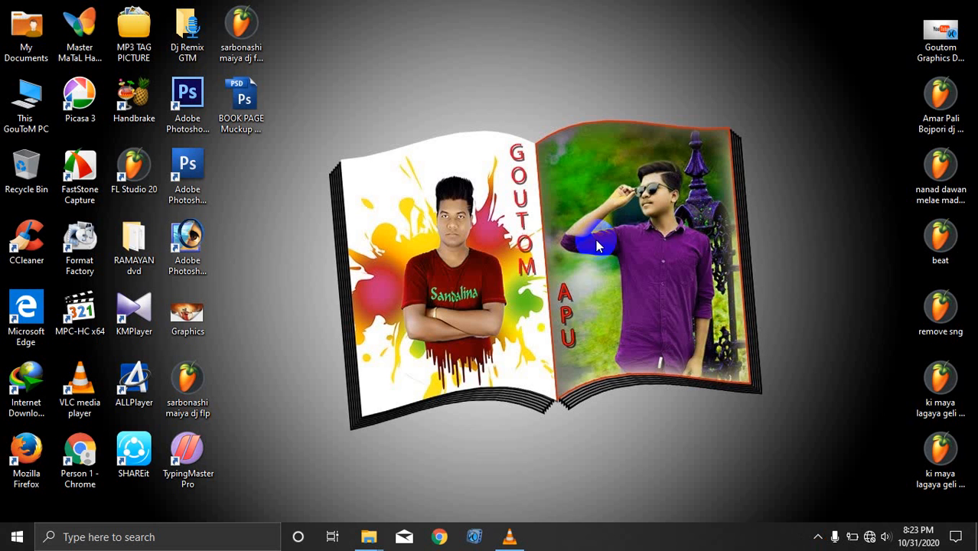
Step: Open Properties from the This PC desktop icon's context menu to show system information
right_click(33, 101)
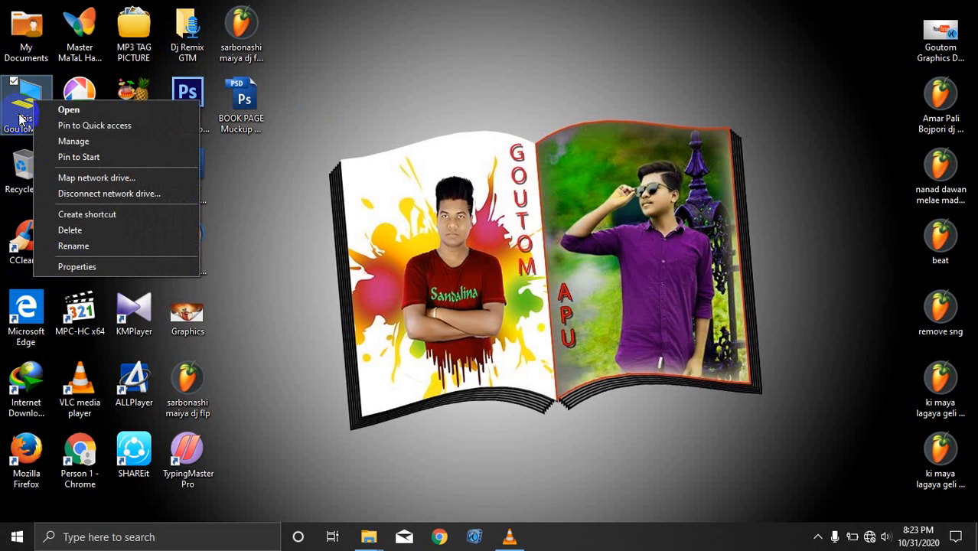
left_click(73, 268)
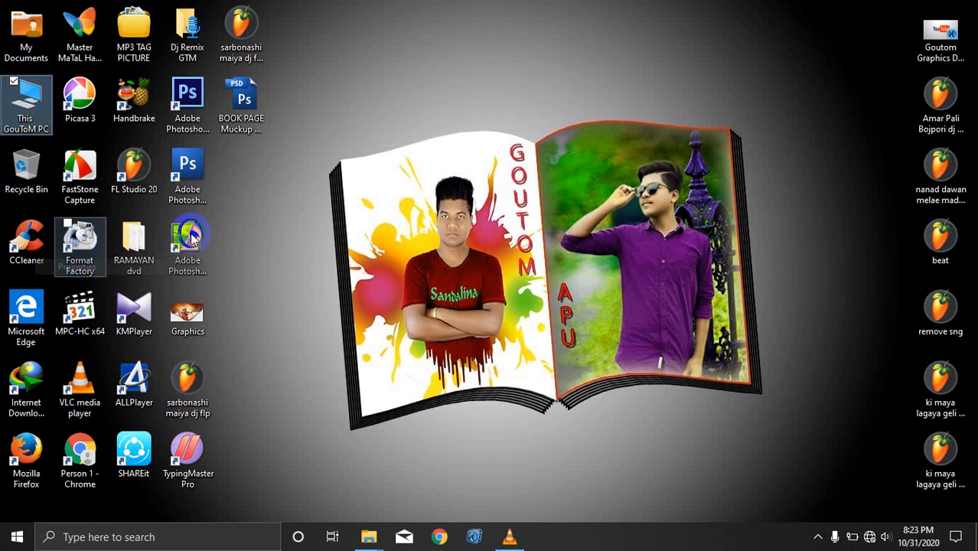
left_click(347, 153)
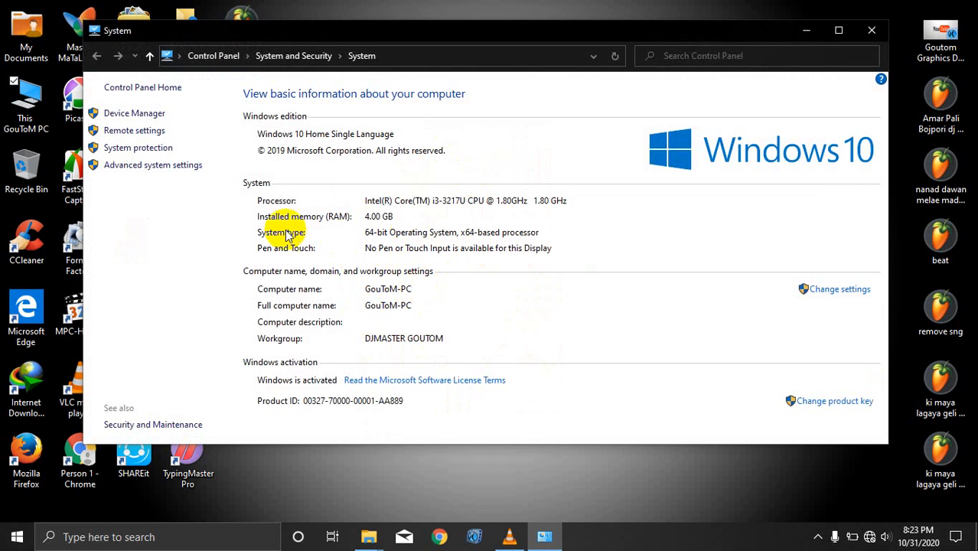
left_click(293, 227)
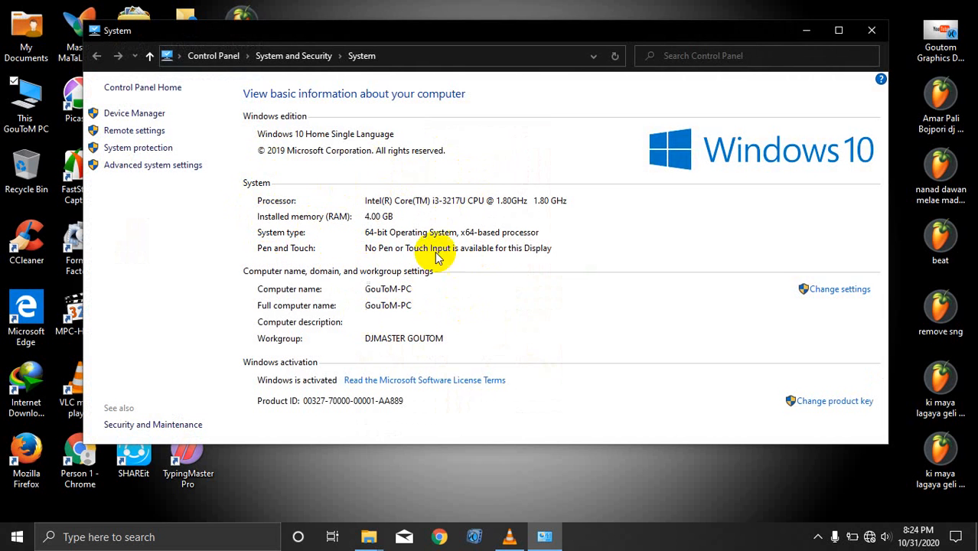
left_click(871, 30)
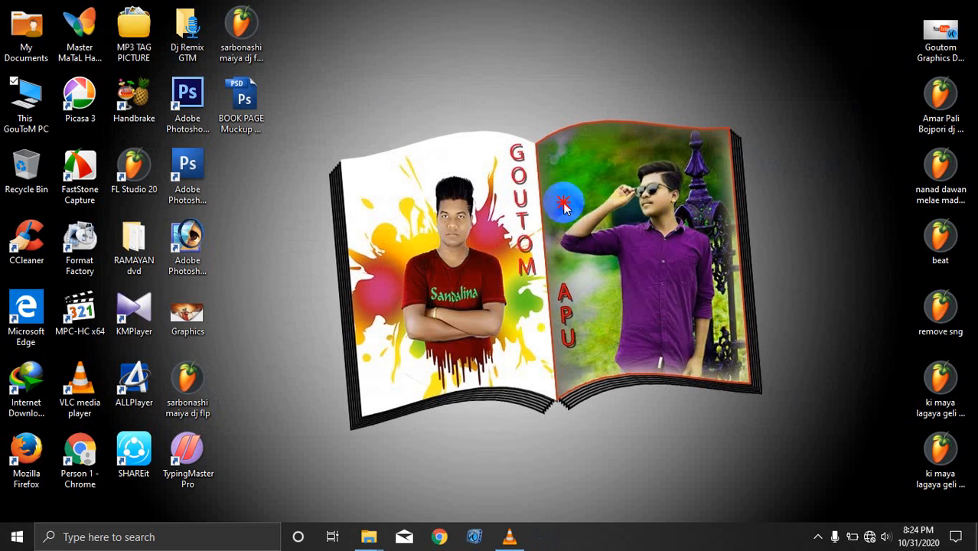
Step: Bring the PC software Explorer window forward and browse into Windows 10 ALL Software > Adobe Photoshop CC ALL version
left_click(371, 535)
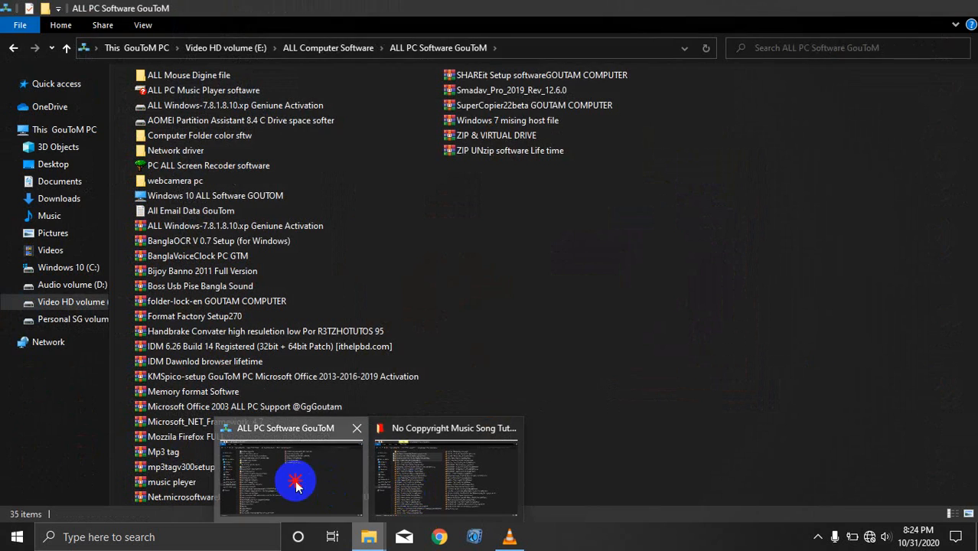
left_click(306, 474)
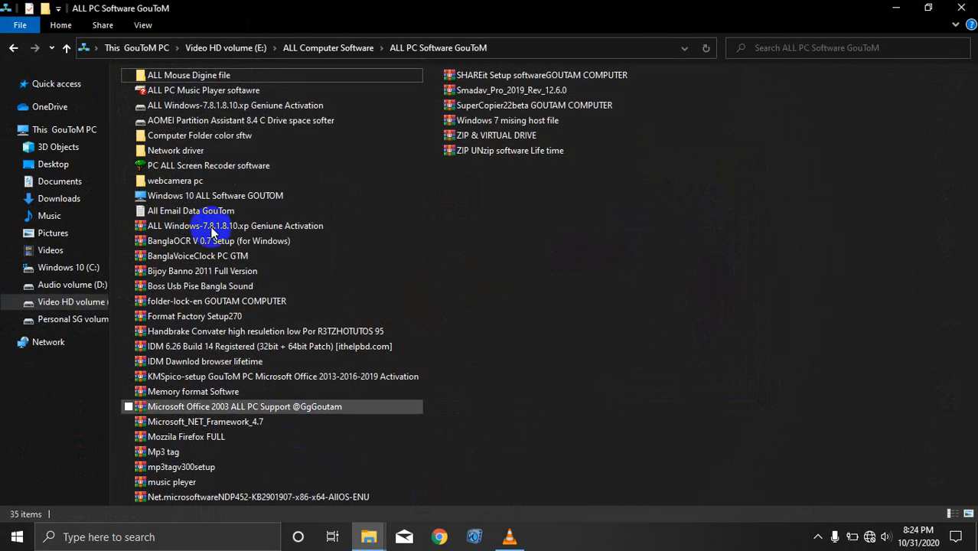
double_click(195, 196)
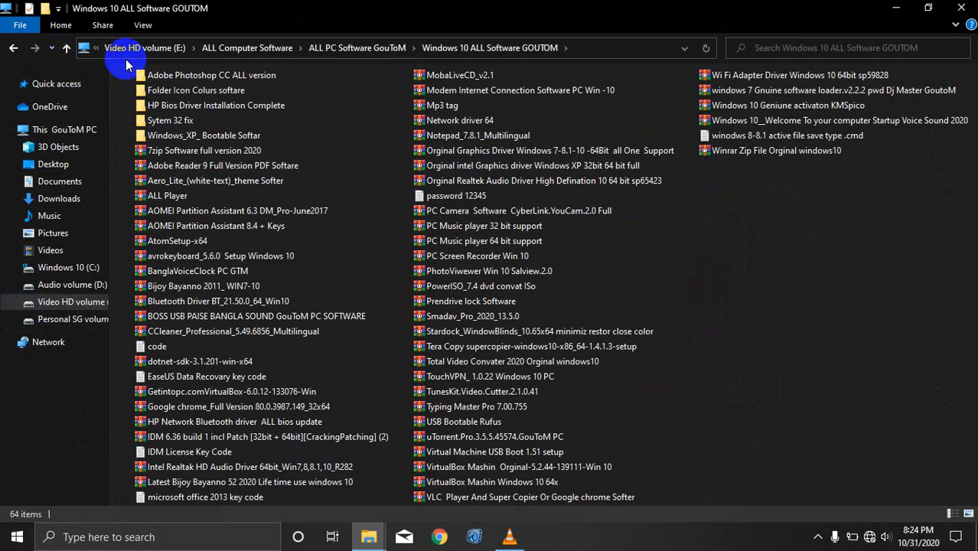
double_click(212, 74)
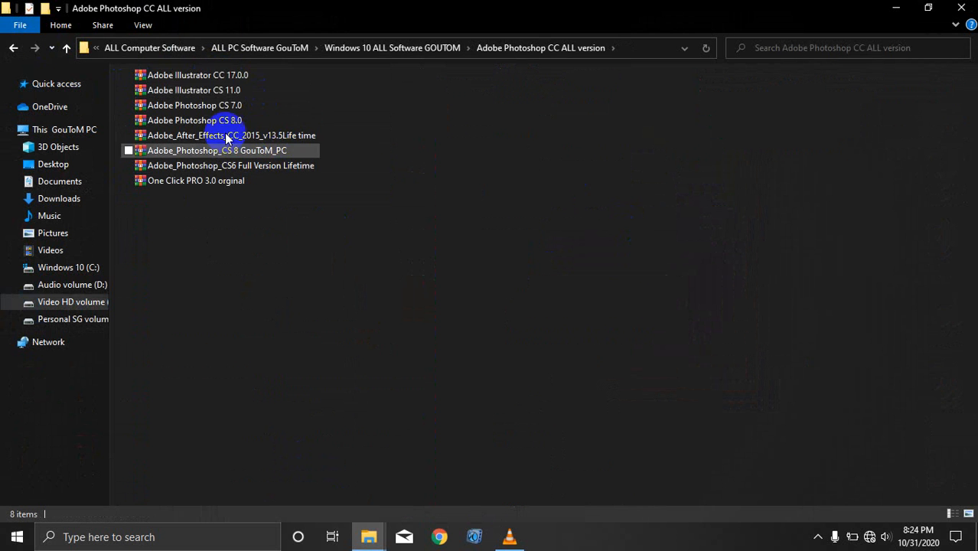
Step: Look over the eight Photoshop CC files, then go back up to ALL Computer Software
left_click_drag(339, 80, 180, 217)
left_click(483, 217)
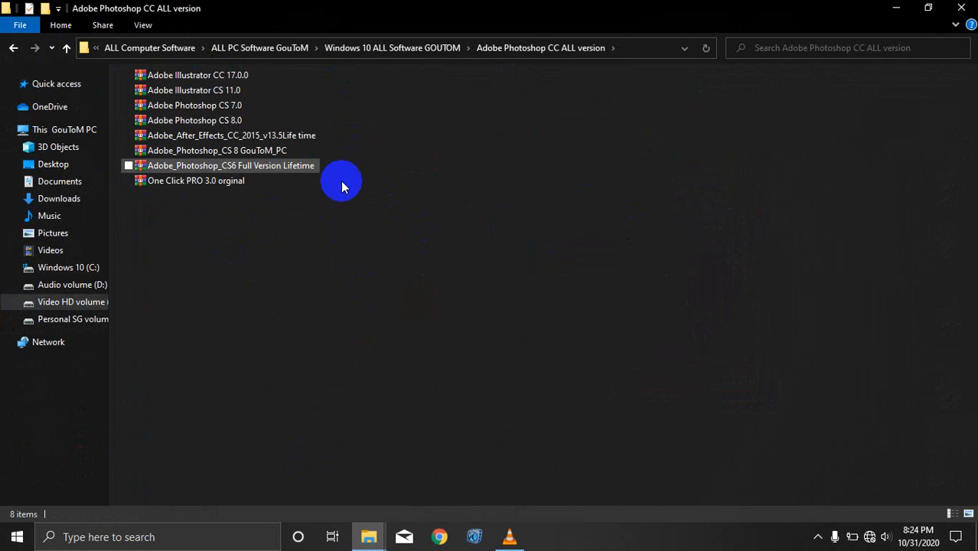
left_click(13, 51)
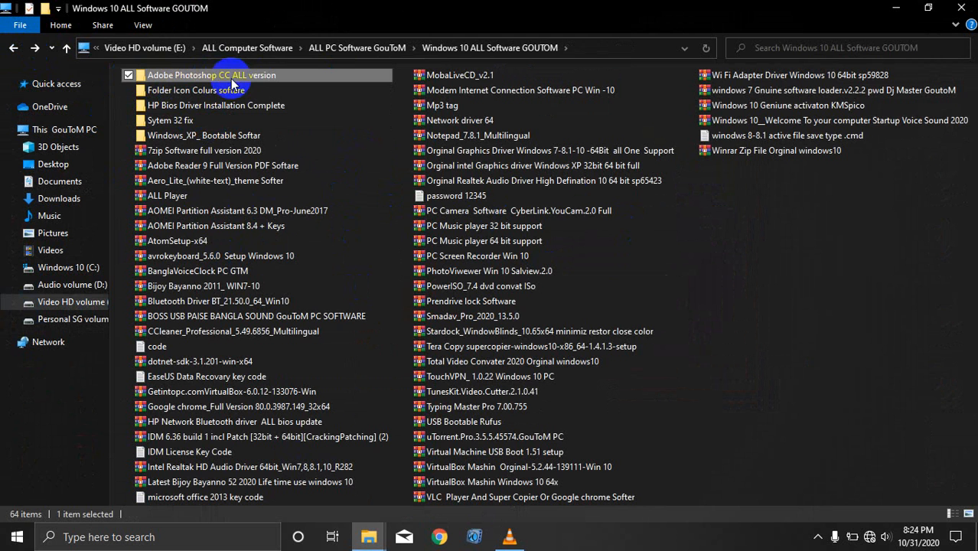
double_click(235, 79)
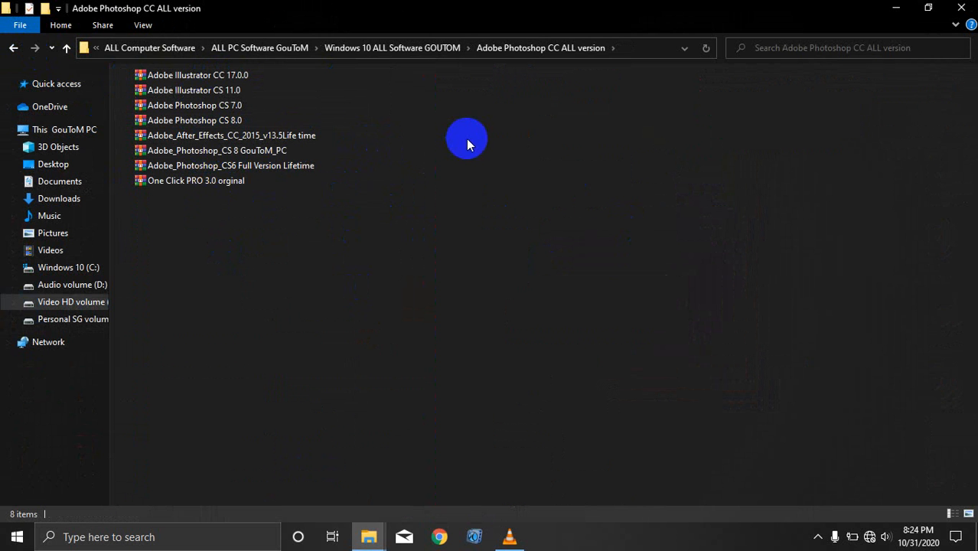
left_click(13, 49)
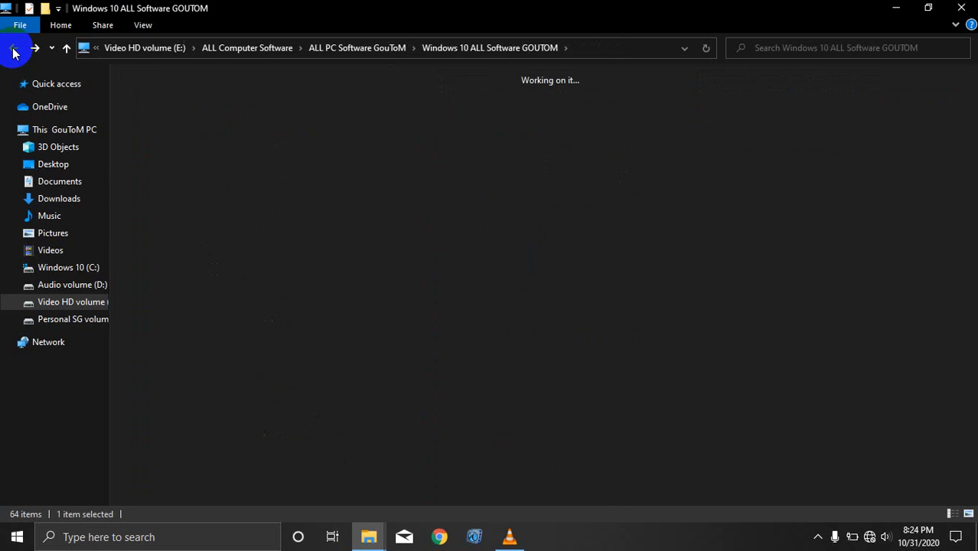
left_click(13, 49)
left_click(13, 49)
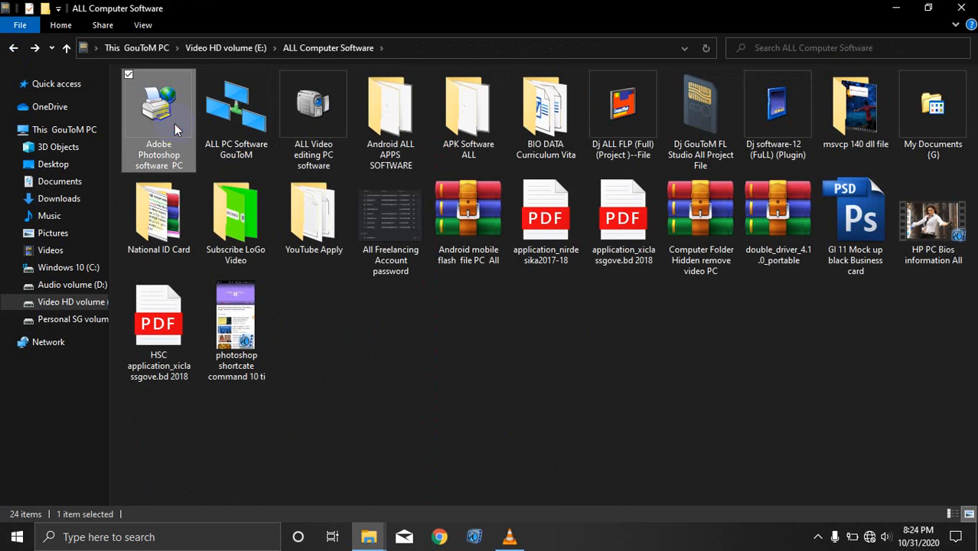
Step: Browse to Adobe Photoshop software PC > CS 3-CS6-CC (FuLL) > All Software CS 6
double_click(175, 123)
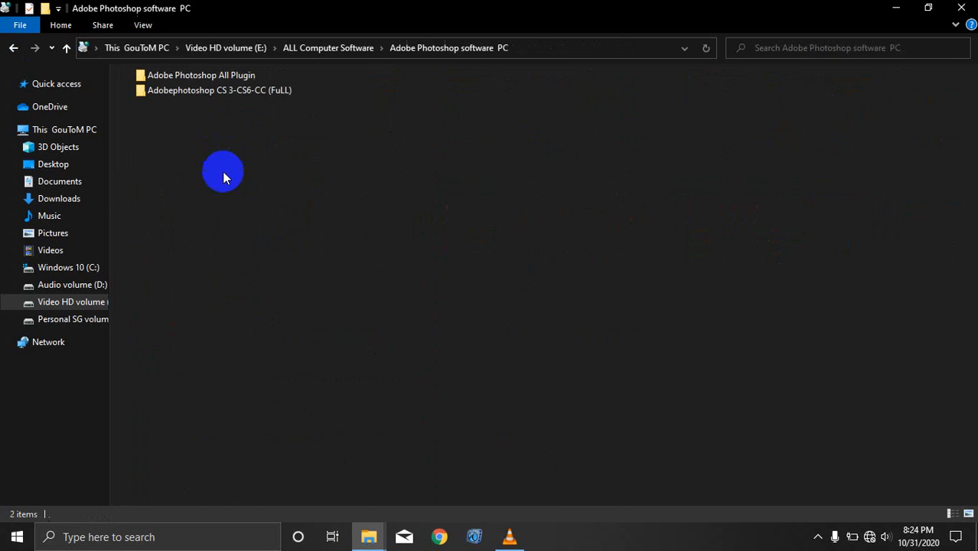
double_click(226, 92)
left_click(246, 91)
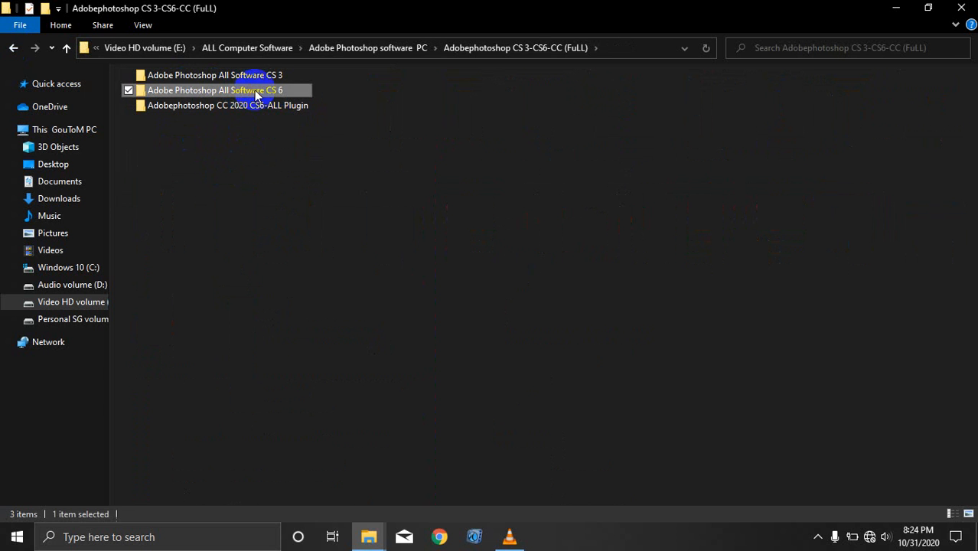
double_click(254, 90)
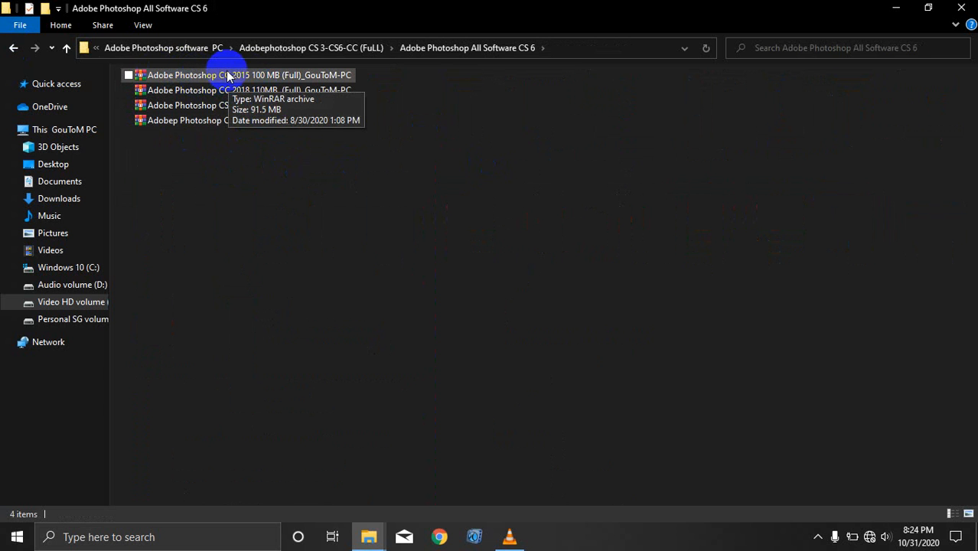
Step: Copy the Photoshop CS4 50 MB archive and close the Explorer window
left_click(269, 75)
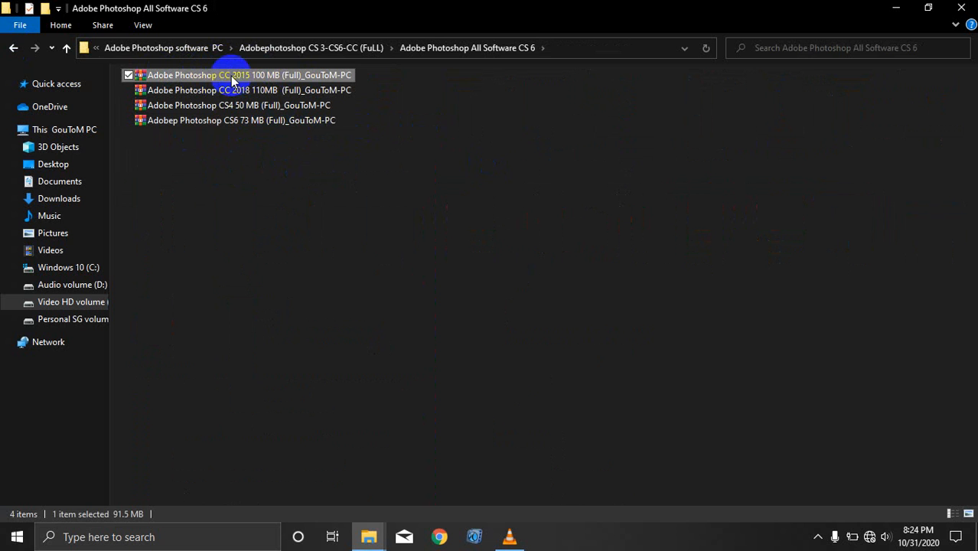
left_click(277, 109)
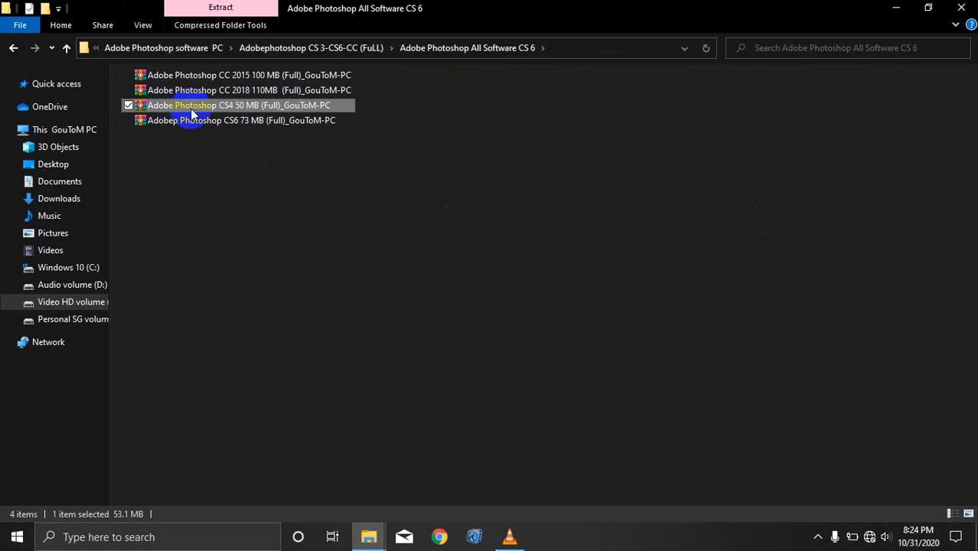
left_click_drag(236, 109, 438, 153)
left_click(439, 153)
right_click(225, 94)
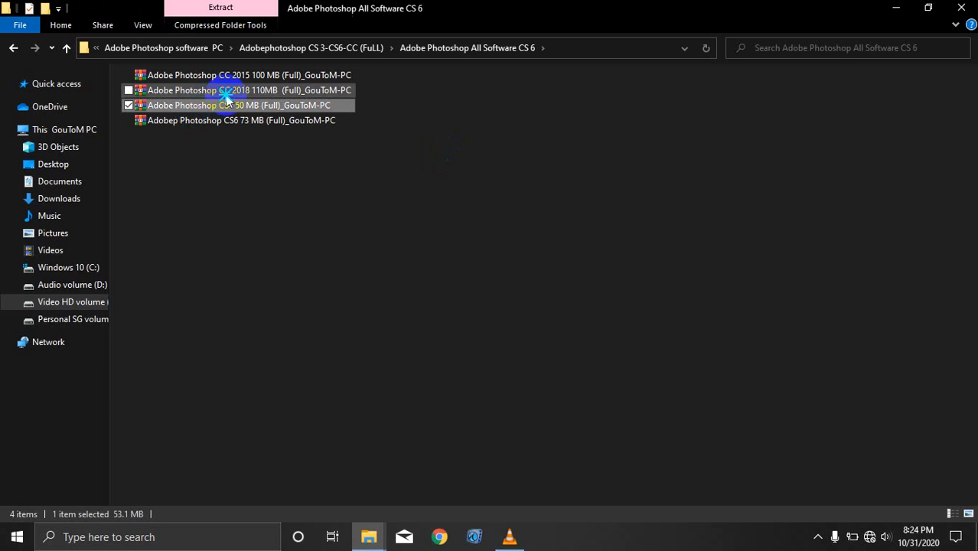
left_click(223, 107)
right_click(226, 108)
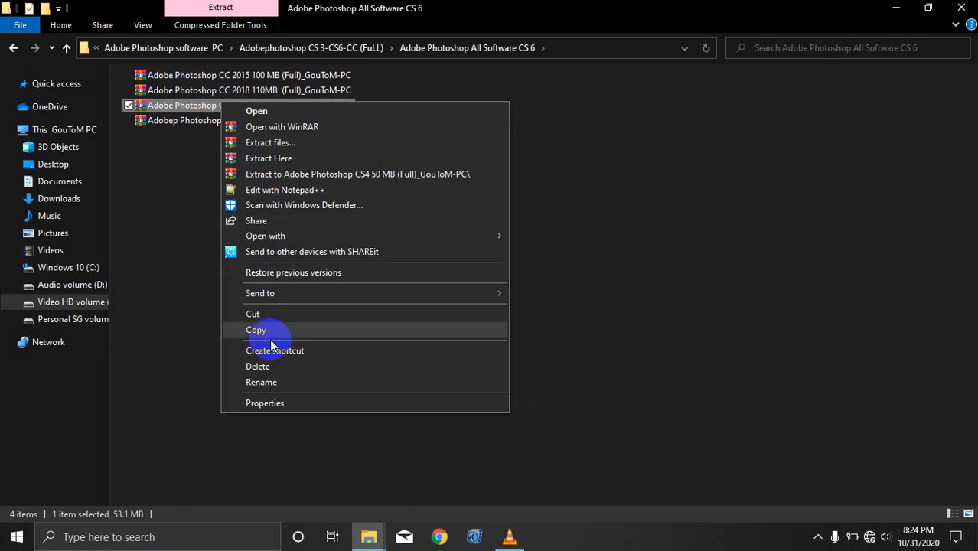
left_click(254, 332)
left_click(966, 7)
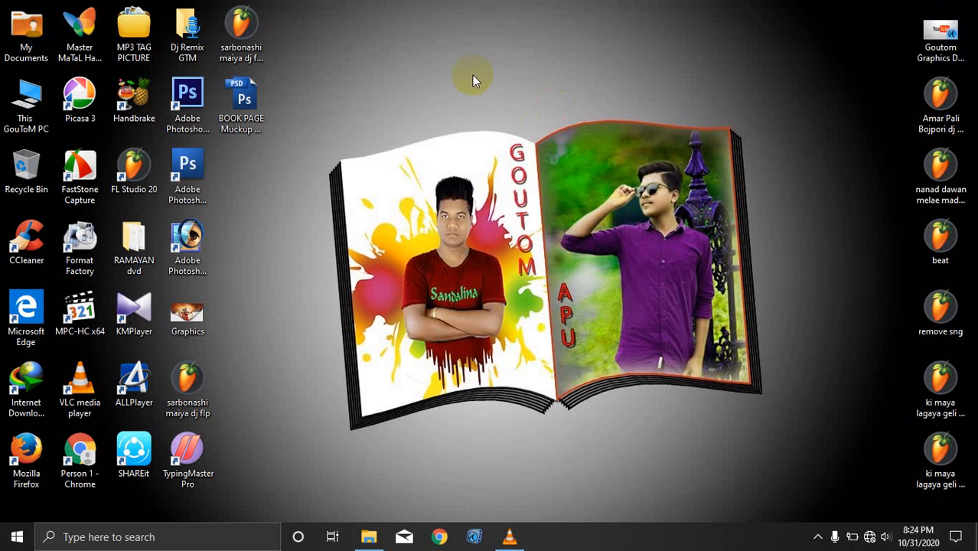
Step: Remove the mistakenly pasted Photoshop shortcut from the desktop to the Recycle Bin
right_click(460, 62)
left_click(520, 138)
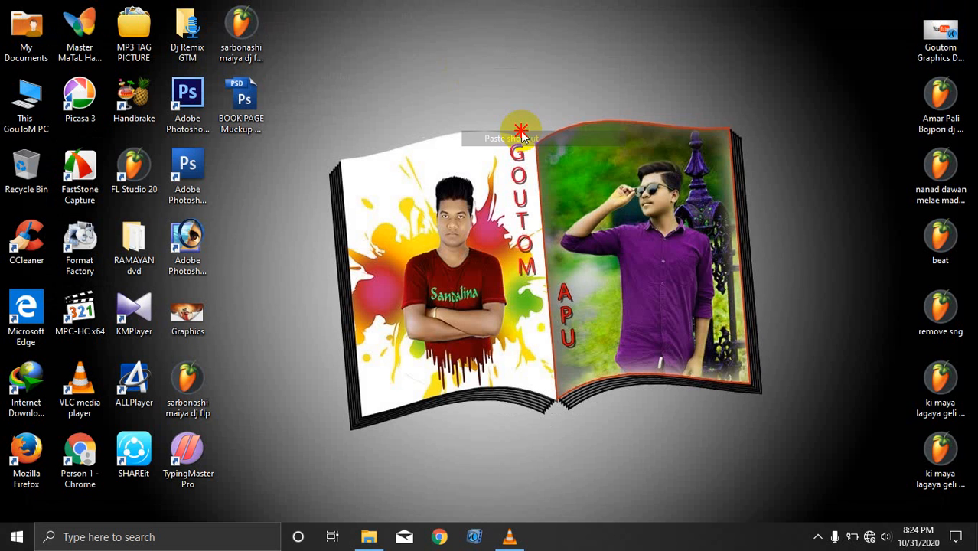
left_click(469, 87)
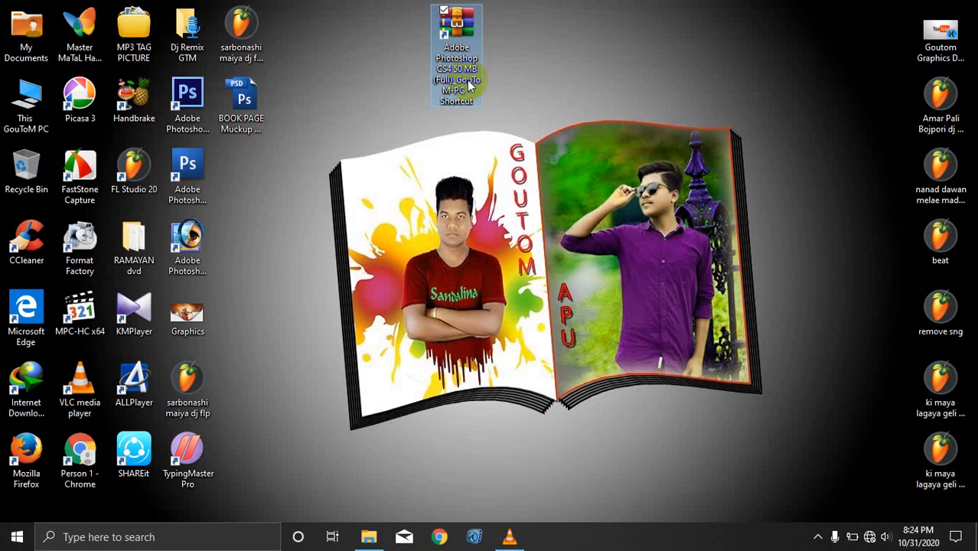
key("Delete")
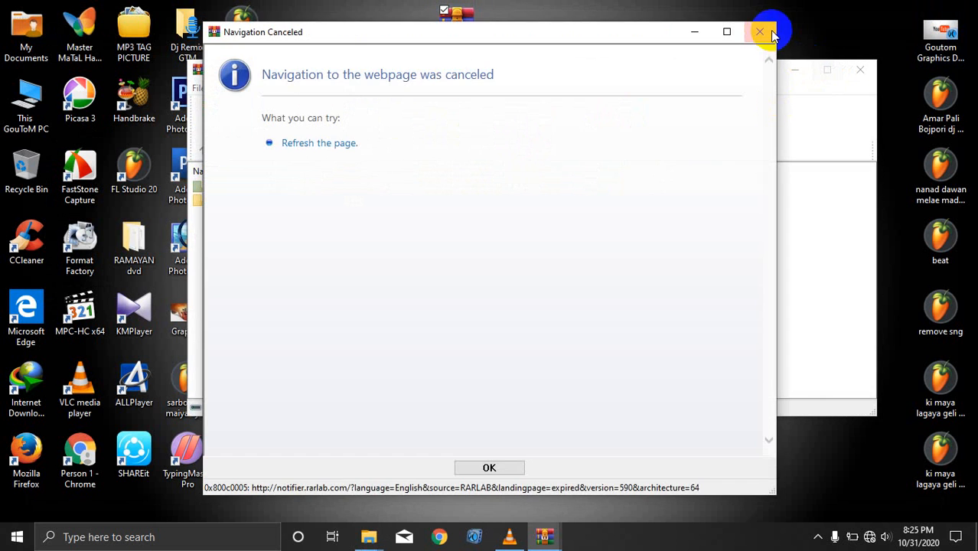
left_click(860, 69)
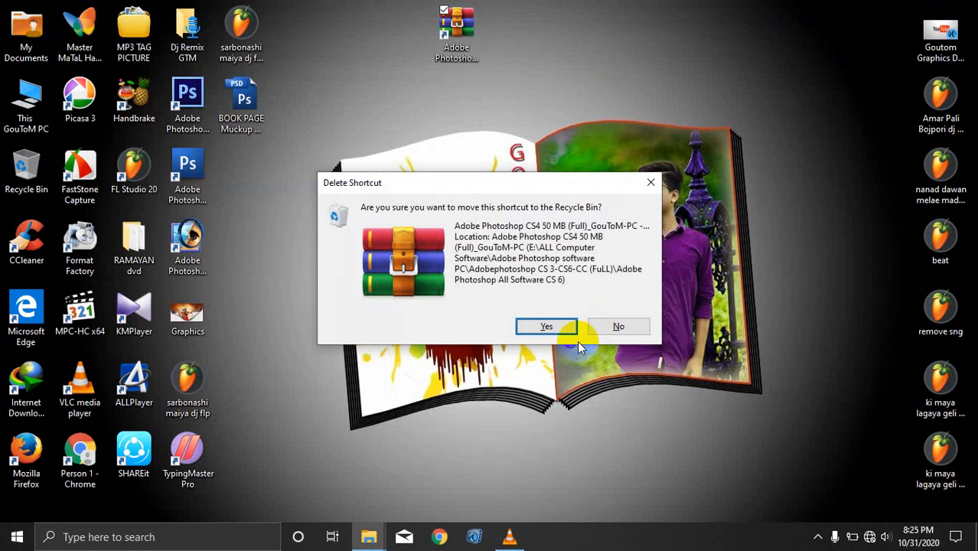
left_click(546, 325)
Step: Paste the copied Photoshop CS4 50 MB archive onto the desktop
right_click(459, 71)
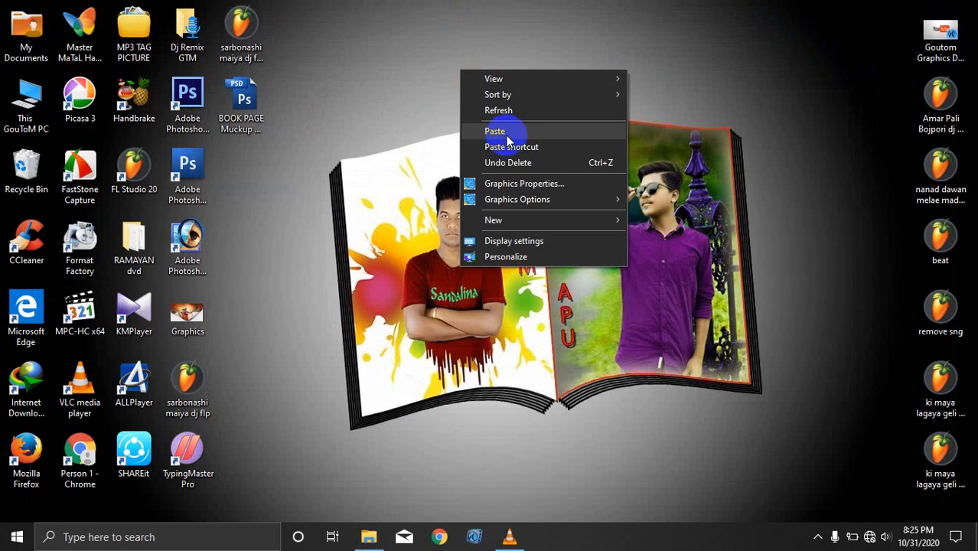
left_click(505, 130)
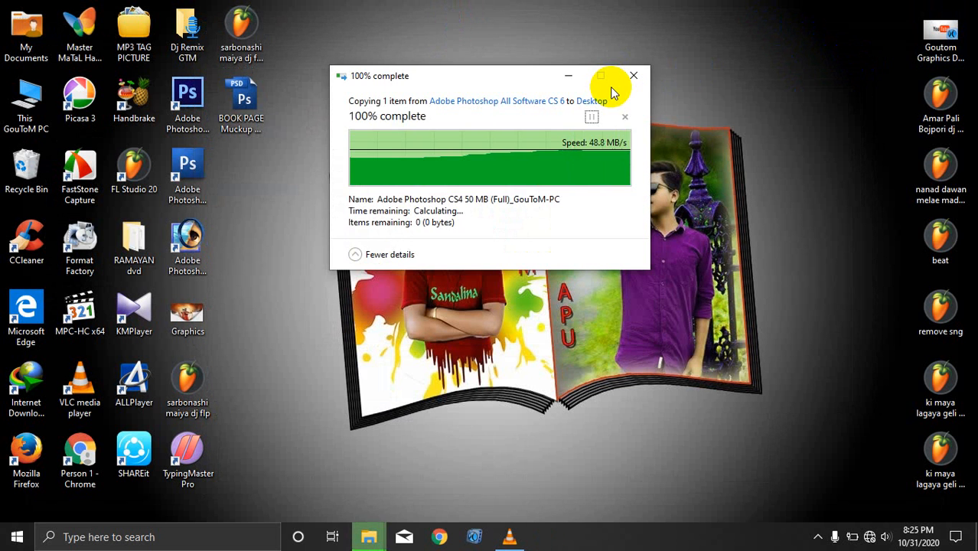
right_click(38, 177)
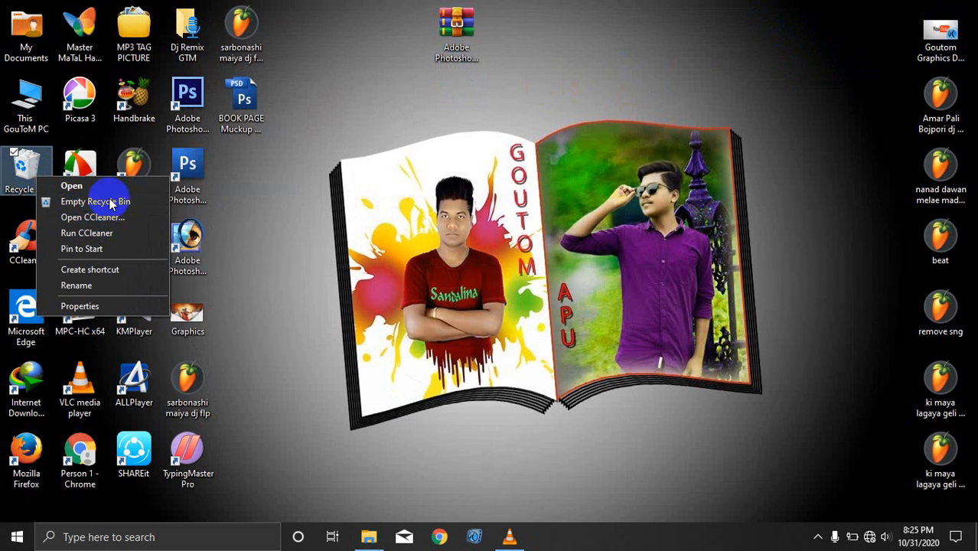
Step: Permanently empty the Recycle Bin, shift the archive icon right and refresh the desktop
left_click(113, 201)
left_click(537, 323)
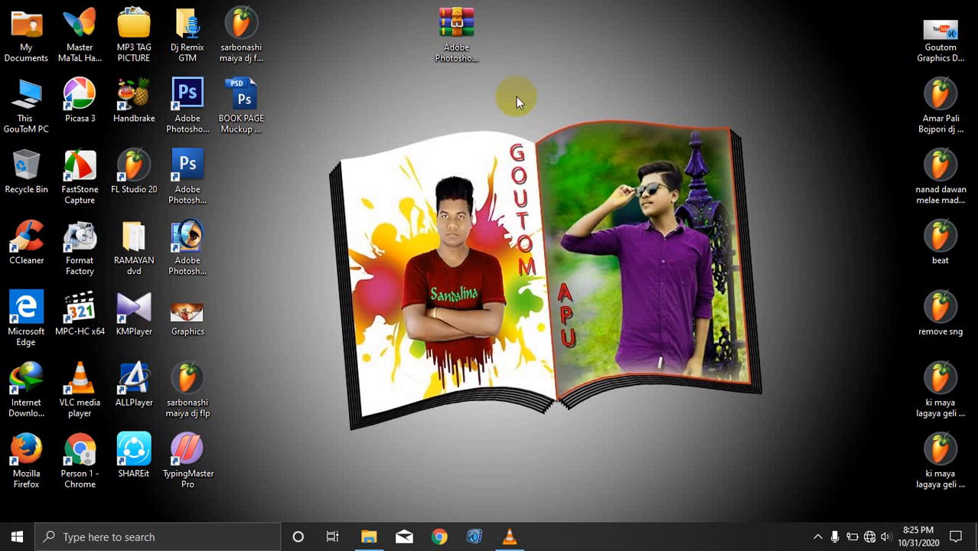
left_click_drag(446, 30, 497, 31)
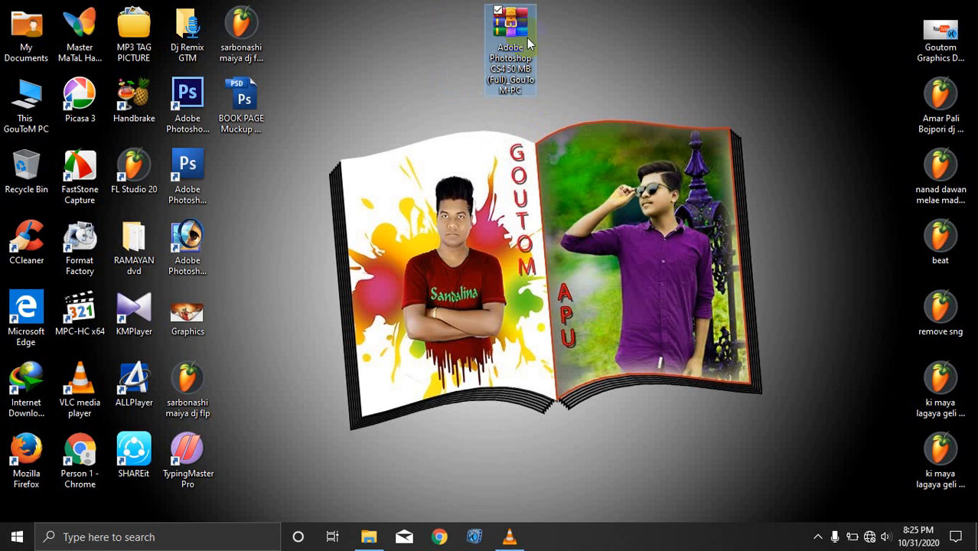
right_click(573, 30)
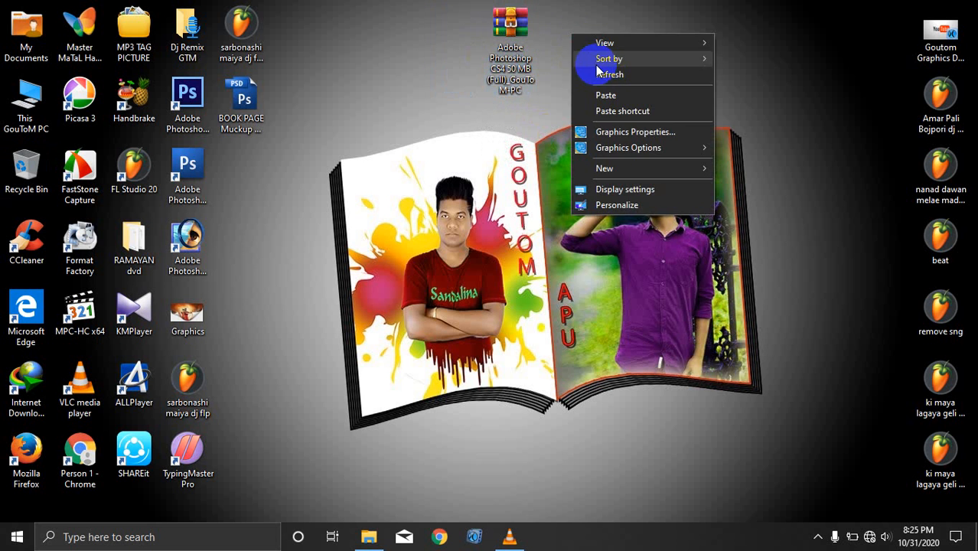
left_click(609, 74)
right_click(585, 32)
left_click(626, 77)
right_click(598, 40)
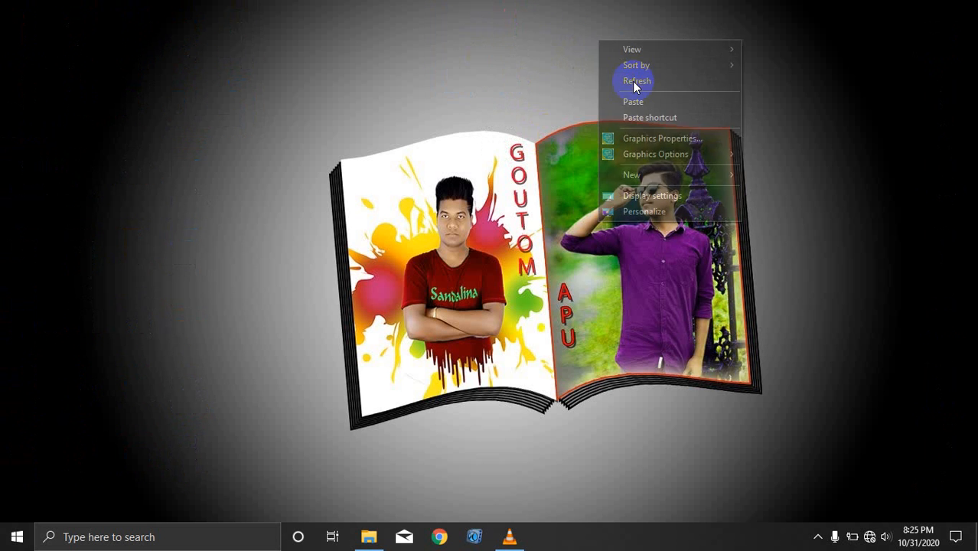
left_click(632, 82)
Step: Move the Photoshop archive icon down and left near the other icons, refreshing afterward
left_click_drag(512, 34, 482, 48)
right_click(586, 24)
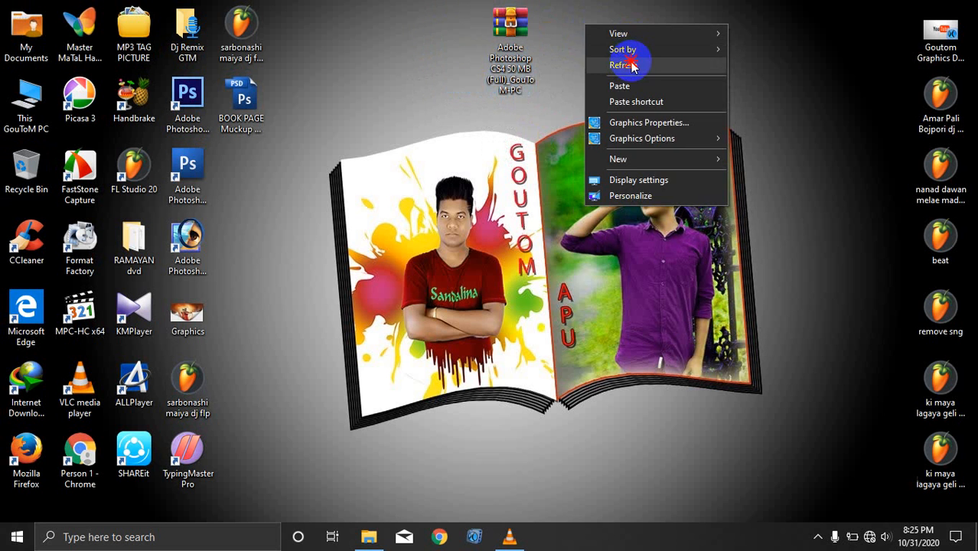
left_click(612, 63)
left_click_drag(492, 67, 387, 136)
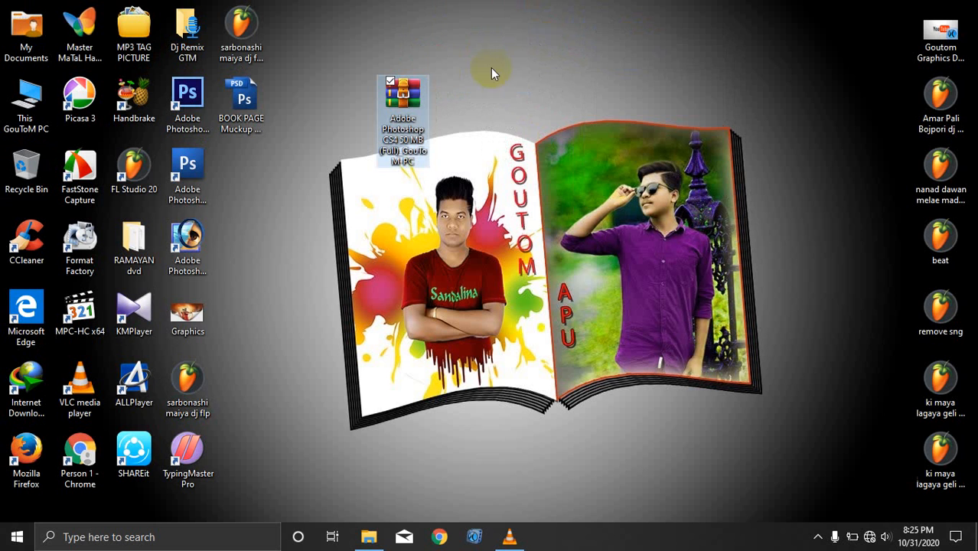
right_click(509, 31)
left_click(565, 69)
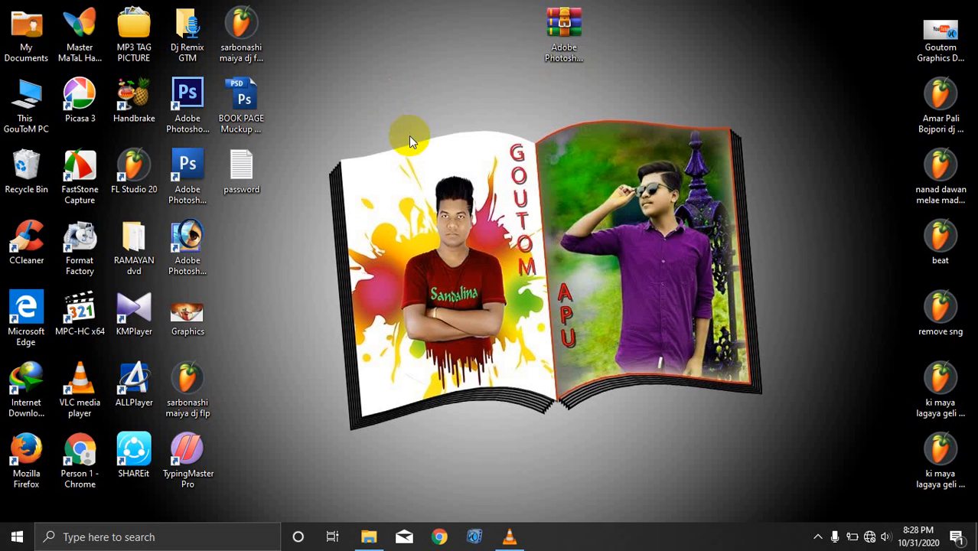
Step: Extract the CS4 archive with Extract files… into Desktop\Adobe Photoshop CS4
right_click(395, 121)
left_click(430, 161)
left_click_drag(564, 72, 479, 76)
left_click(567, 48)
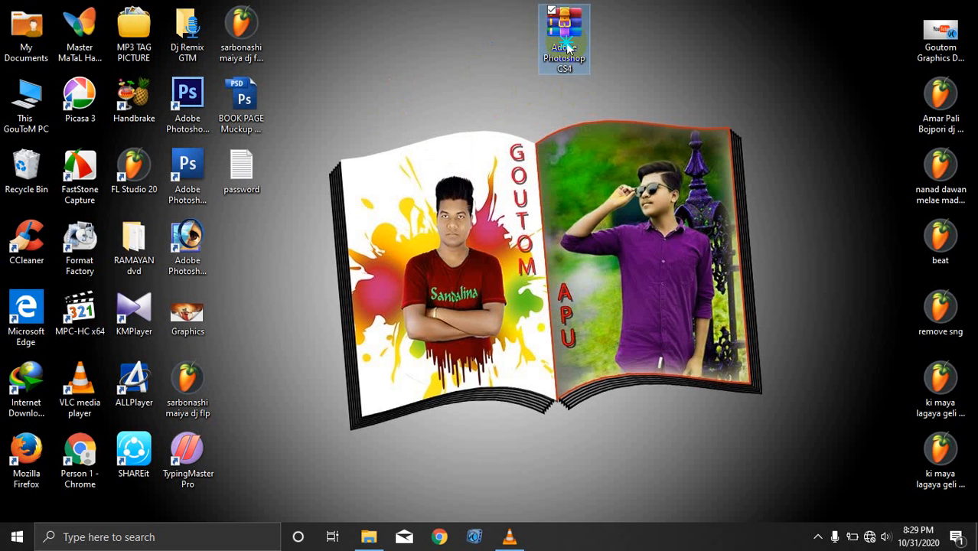
right_click(566, 48)
left_click(705, 124)
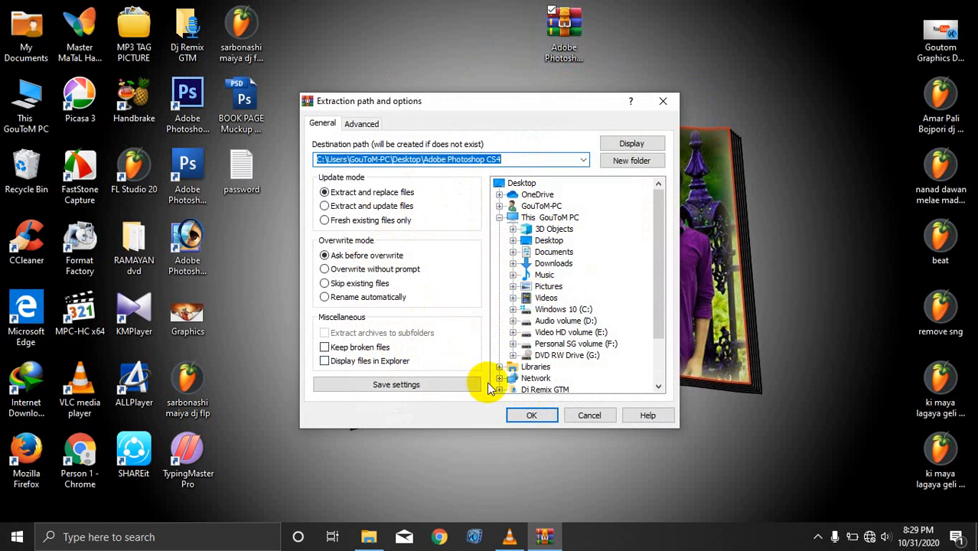
left_click(536, 417)
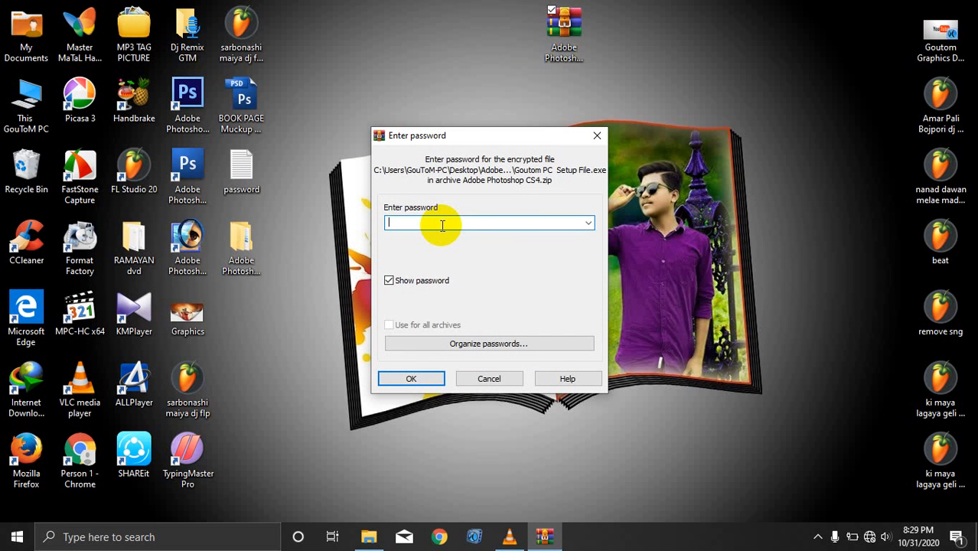
Step: After the rejected attempt, clear the field, enter the correct archive password and extract the setup file
key("Return")
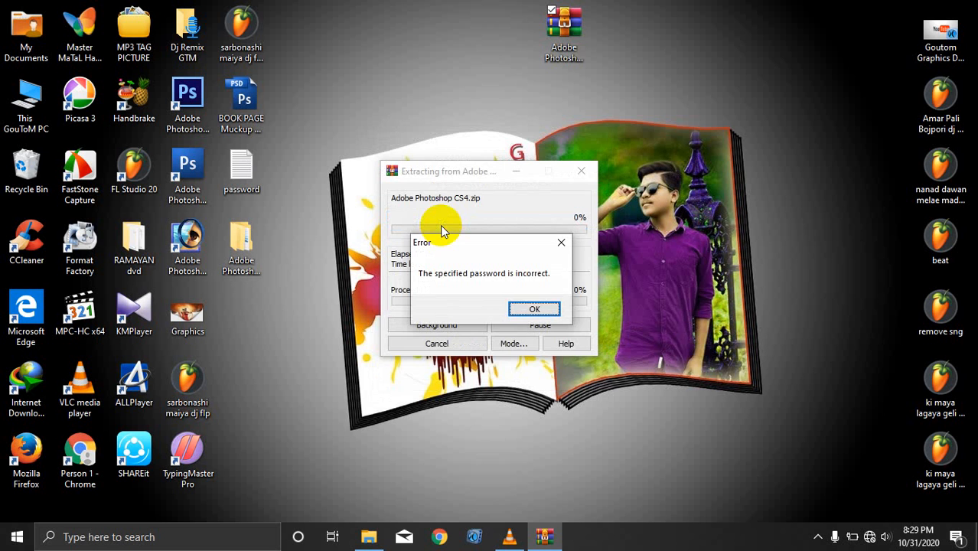
left_click(531, 307)
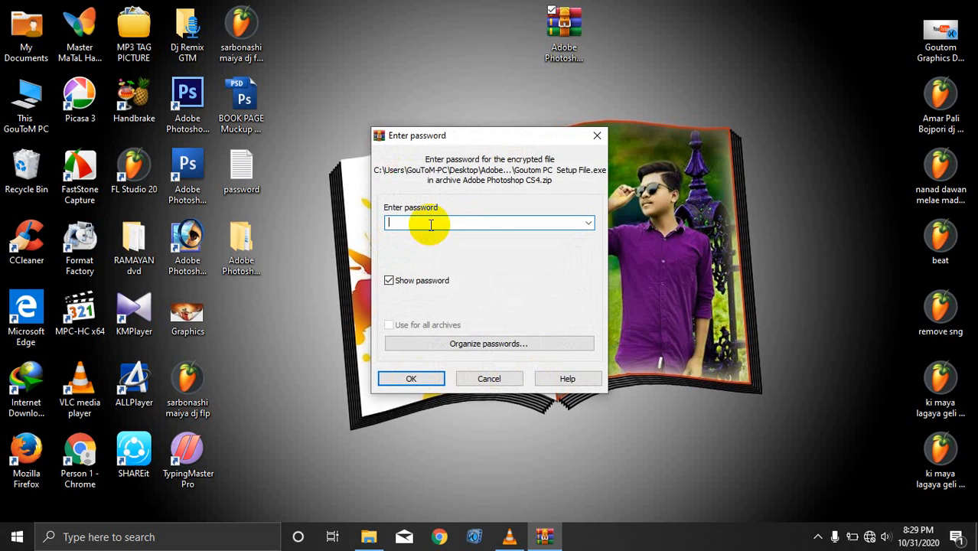
key("ctrl+v")
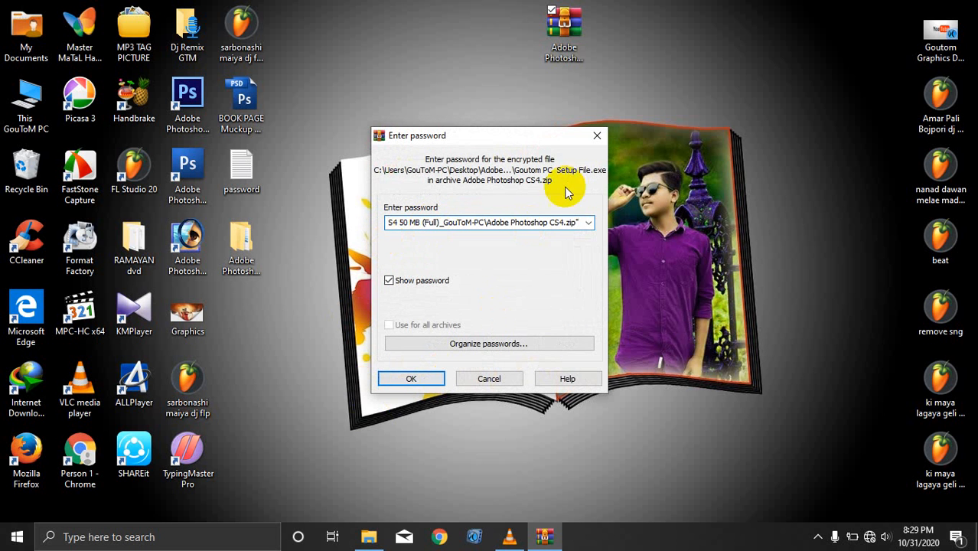
left_click_drag(580, 224, 16, 230)
key("BackSpace")
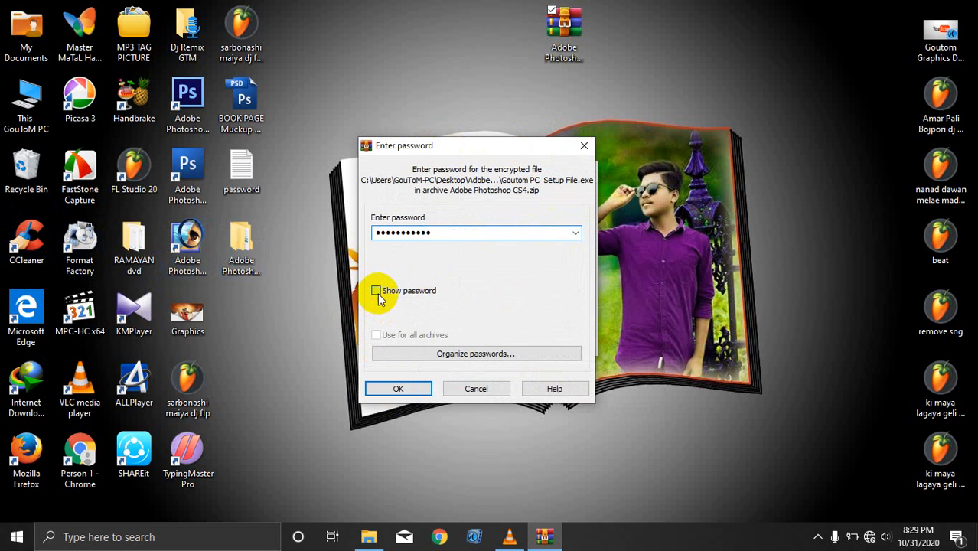
left_click(376, 291)
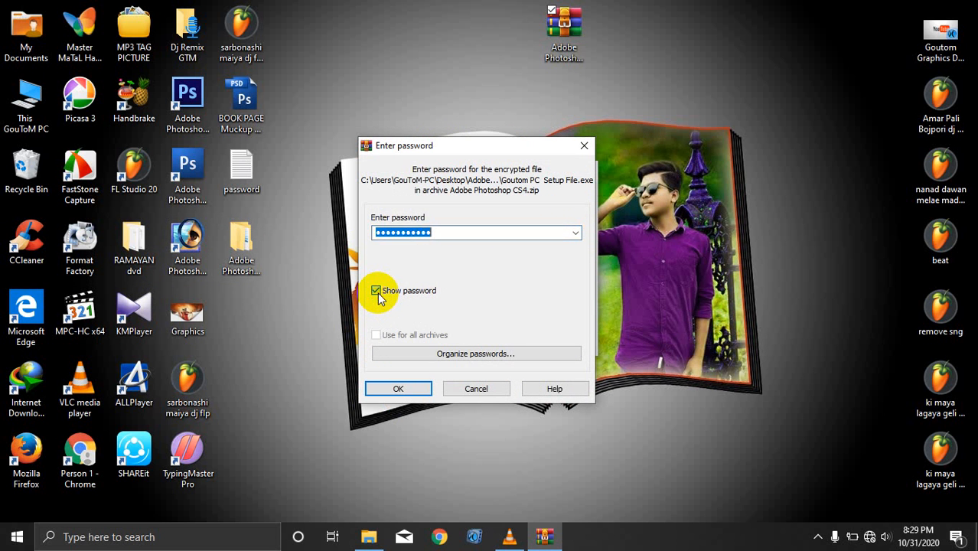
left_click(376, 290)
left_click(411, 388)
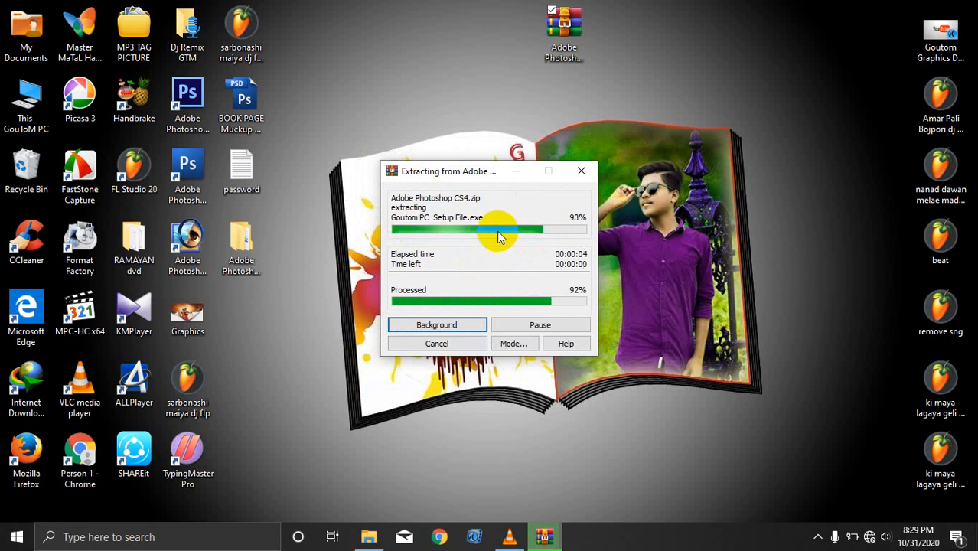
double_click(247, 252)
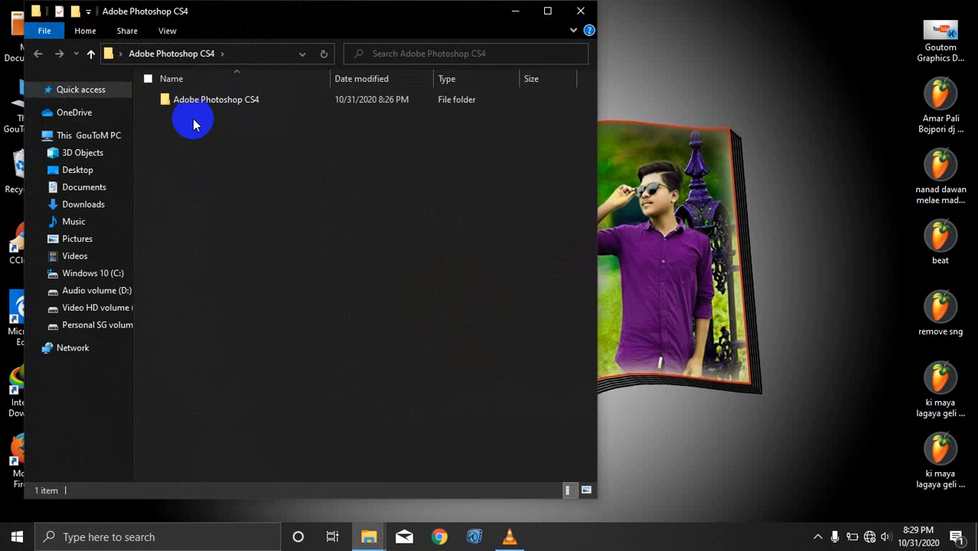
left_click(582, 15)
left_click(252, 254)
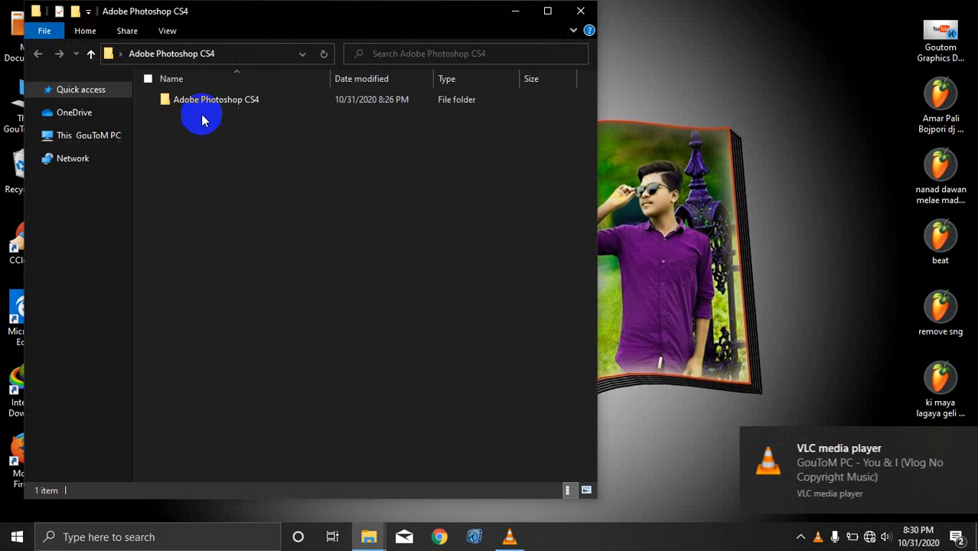
left_click(230, 100)
double_click(230, 100)
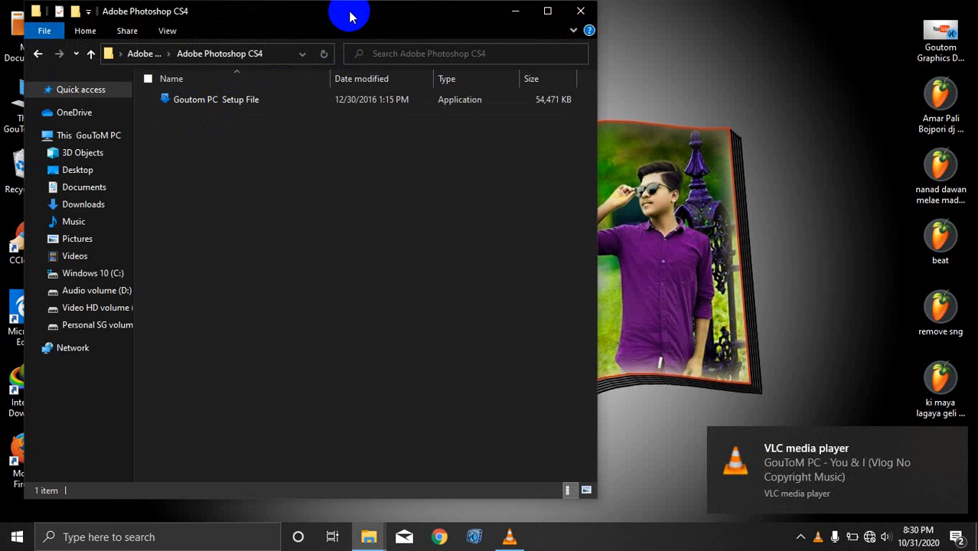
left_click_drag(350, 17, 629, 43)
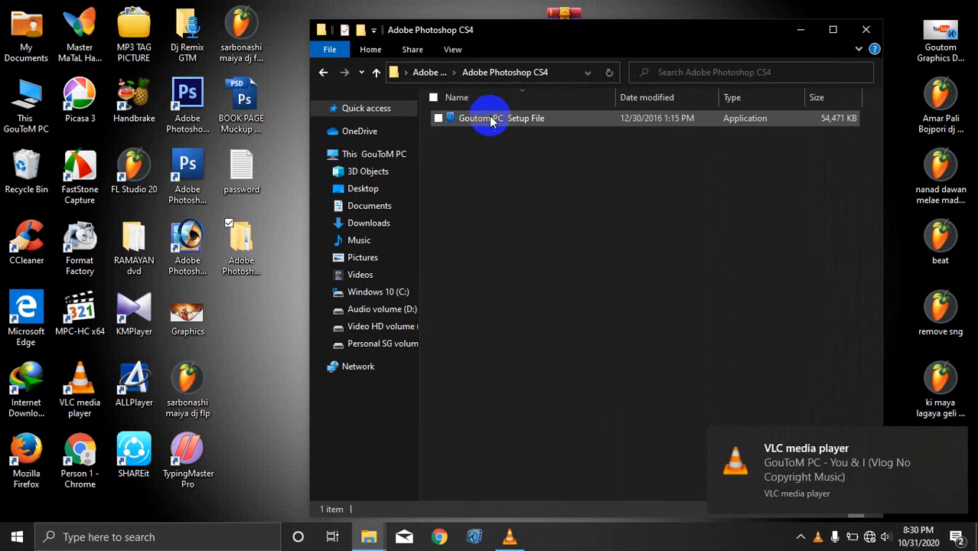
left_click(492, 120)
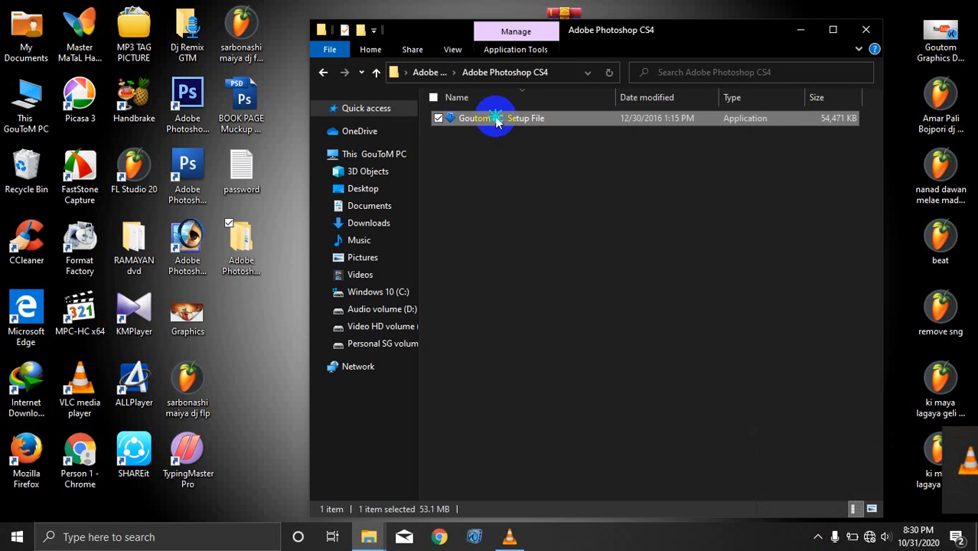
right_click(494, 117)
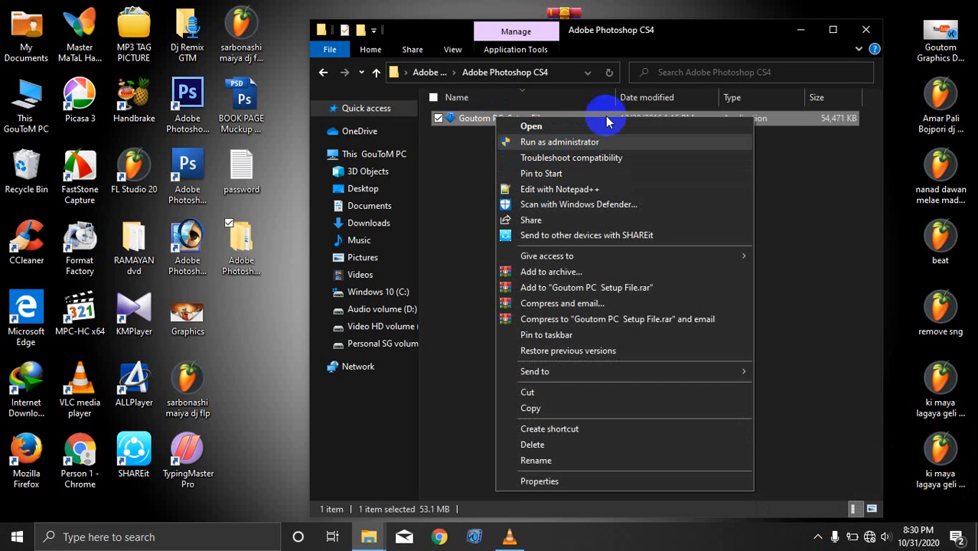
left_click(865, 31)
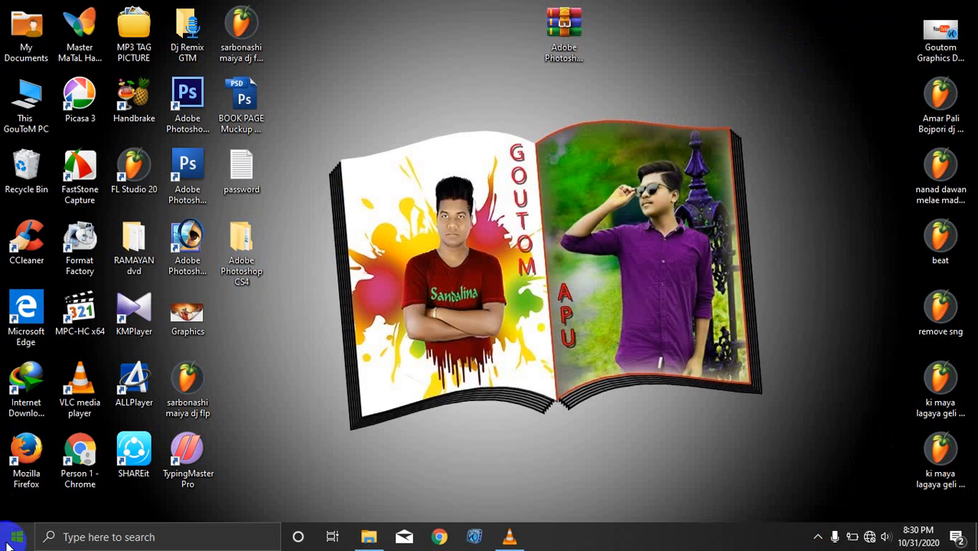
left_click(17, 536)
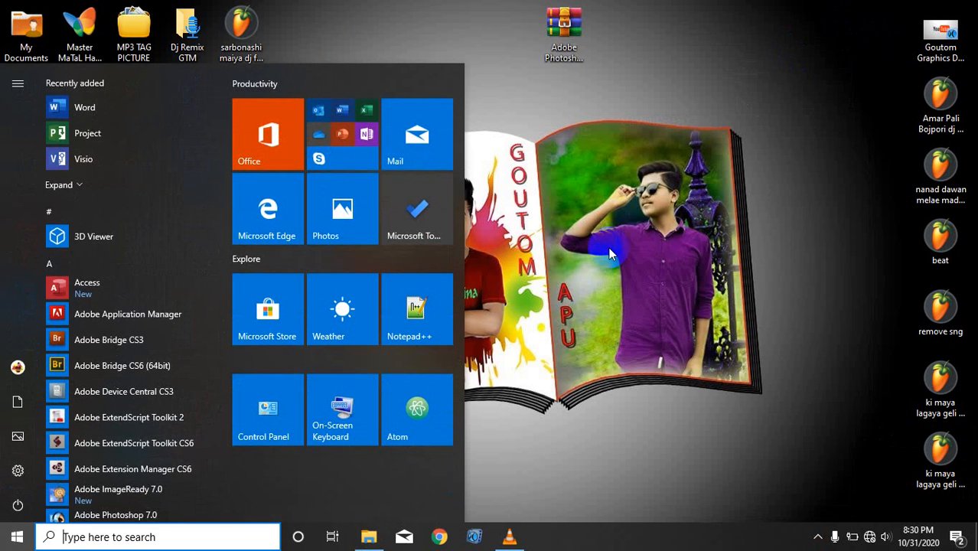
left_click(17, 537)
right_click(17, 112)
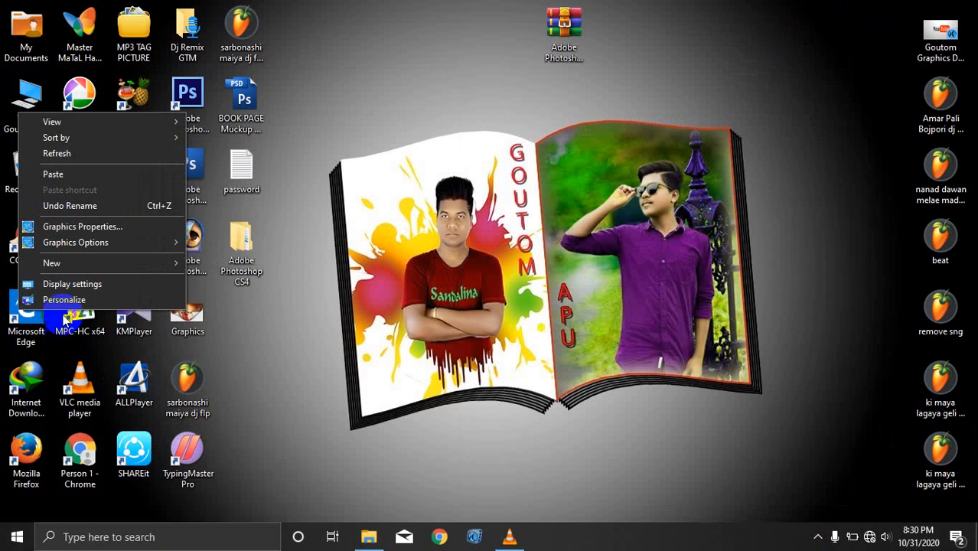
left_click(44, 283)
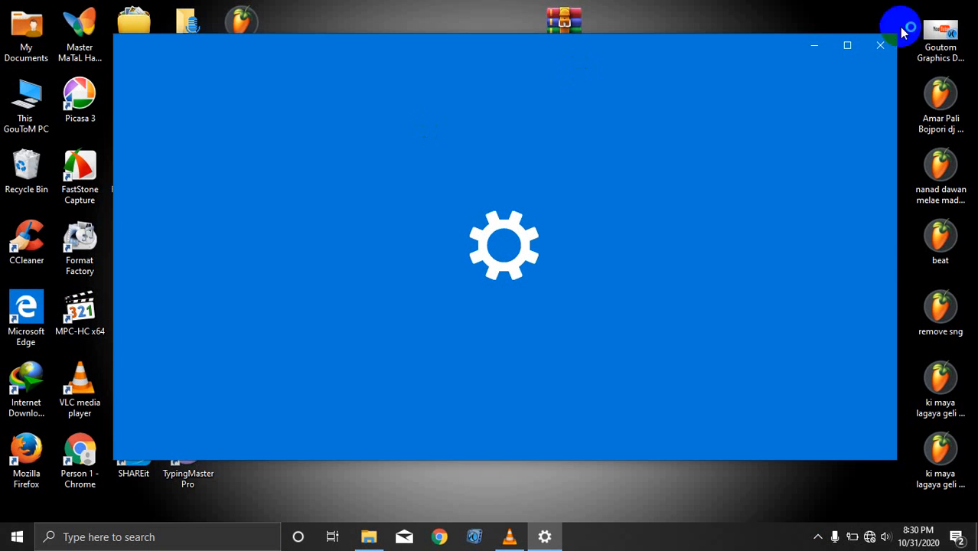
left_click(880, 41)
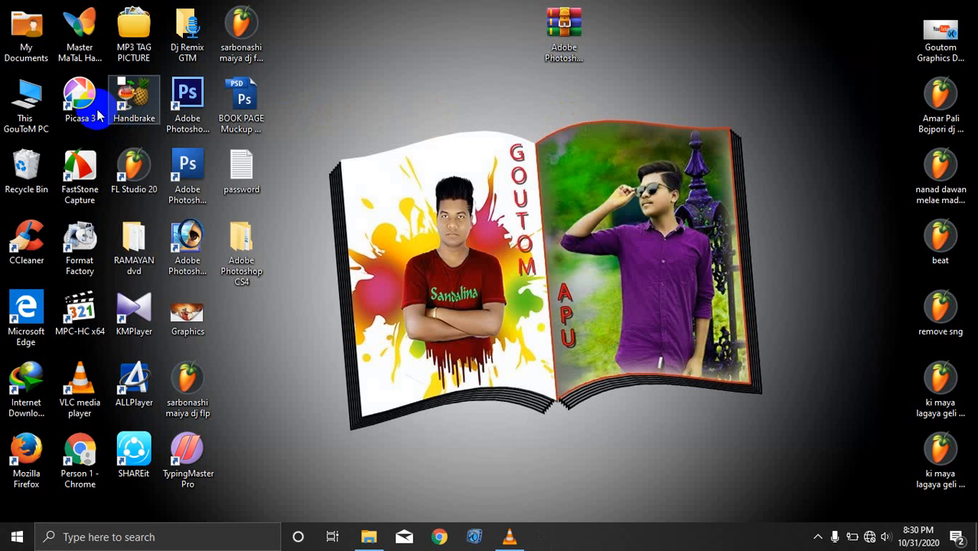
right_click(31, 94)
left_click(73, 258)
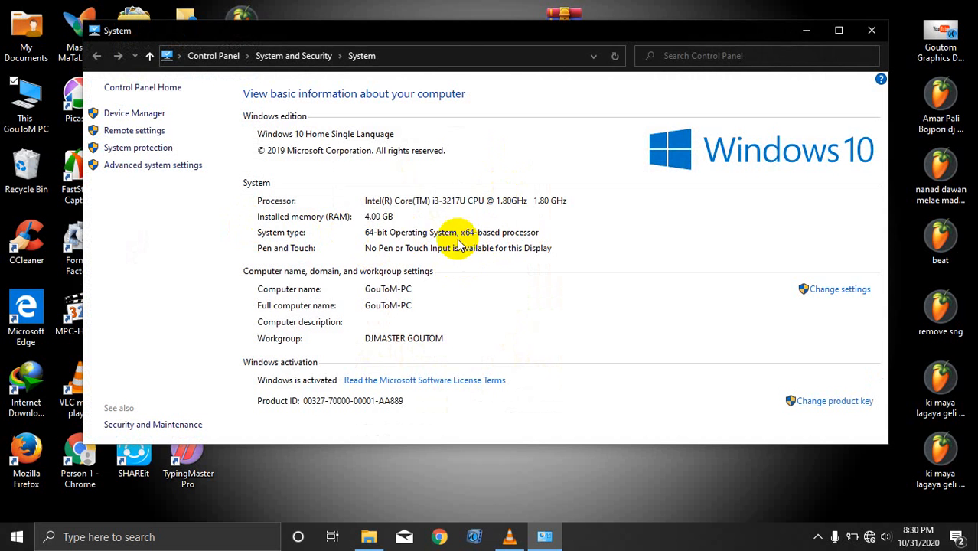
key("alt+F4")
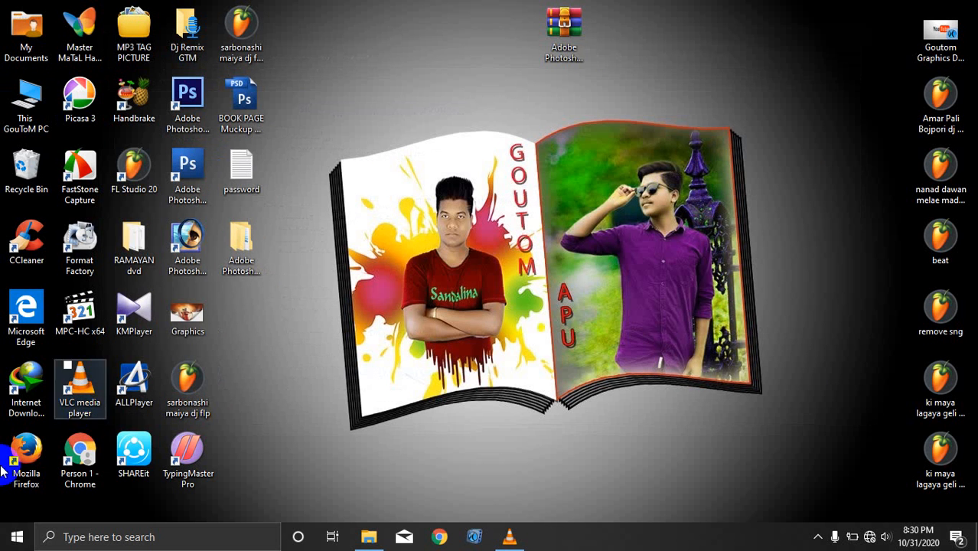
left_click(17, 536)
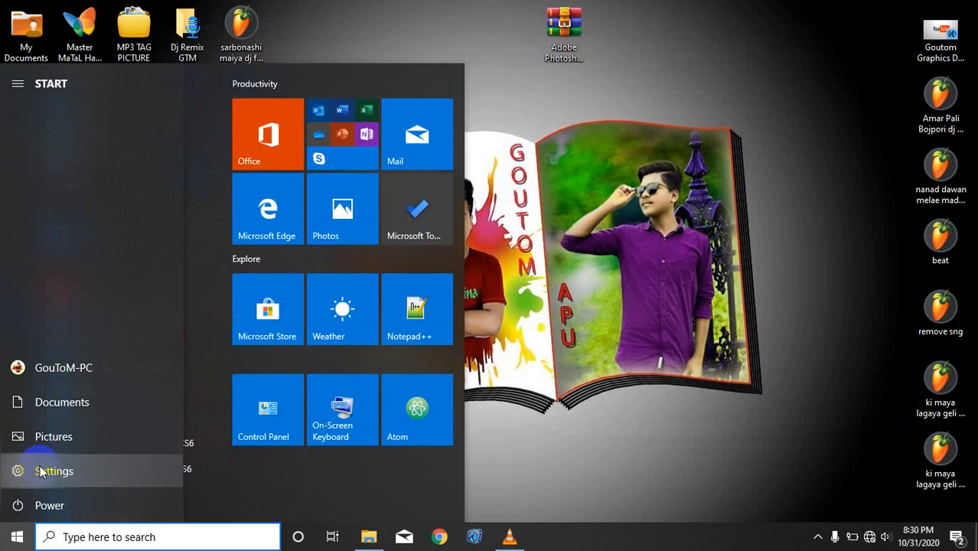
left_click(22, 471)
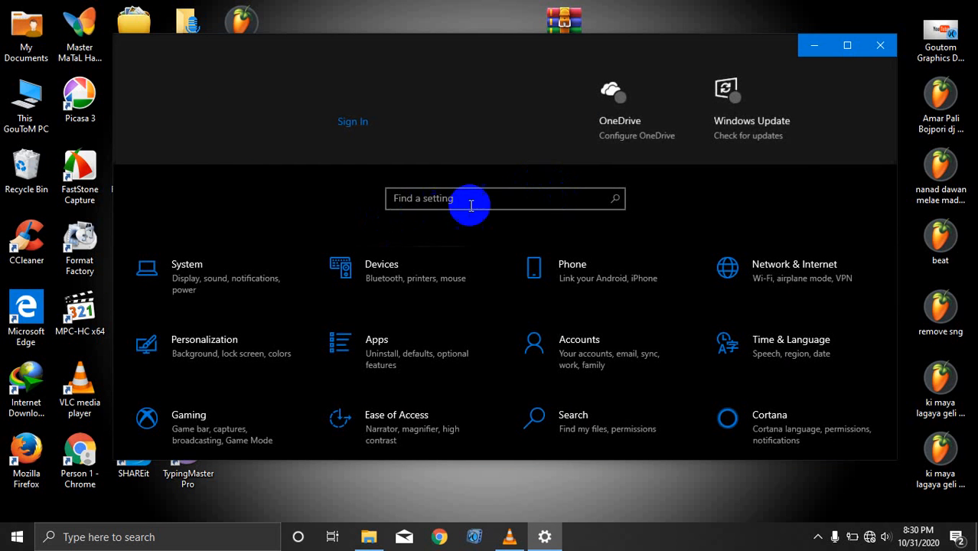
left_click(493, 203)
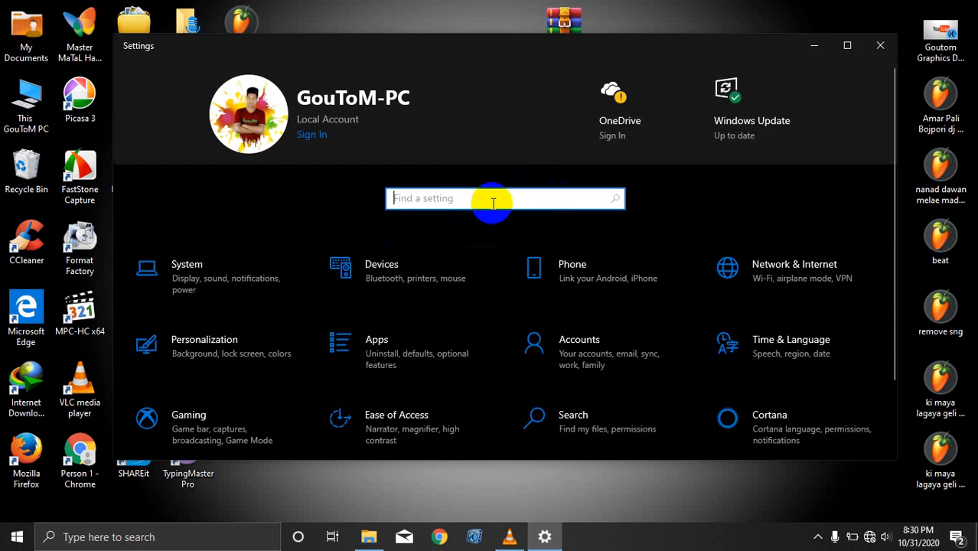
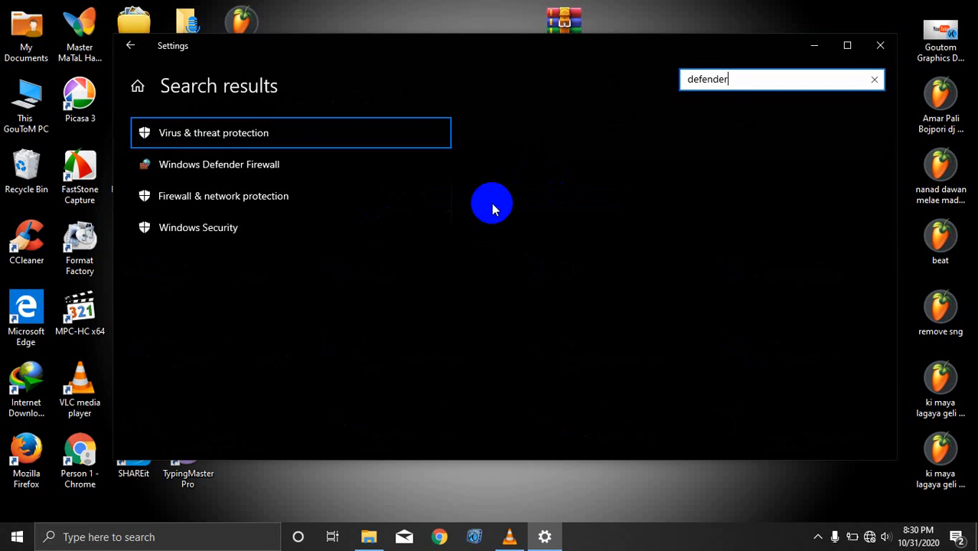
key("Return")
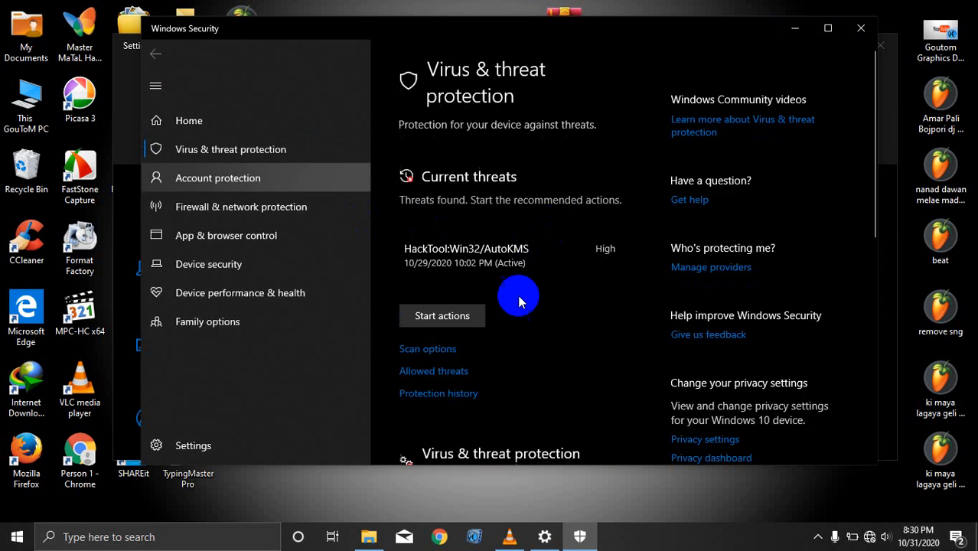
scroll(512, 295, "down", 3)
scroll(451, 375, "down", 2)
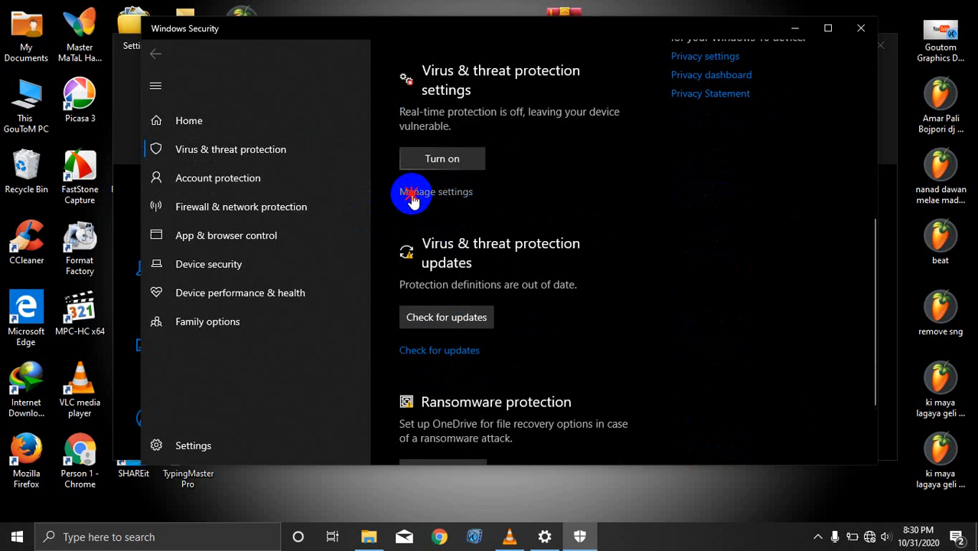
scroll(536, 285, "up", 4)
left_click(501, 389)
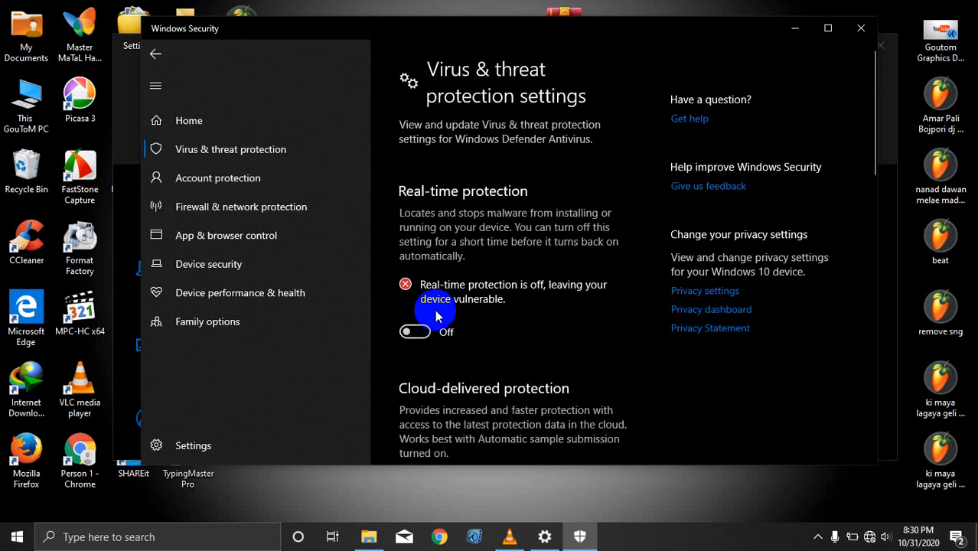
scroll(459, 360, "down", 1)
scroll(478, 386, "down", 10)
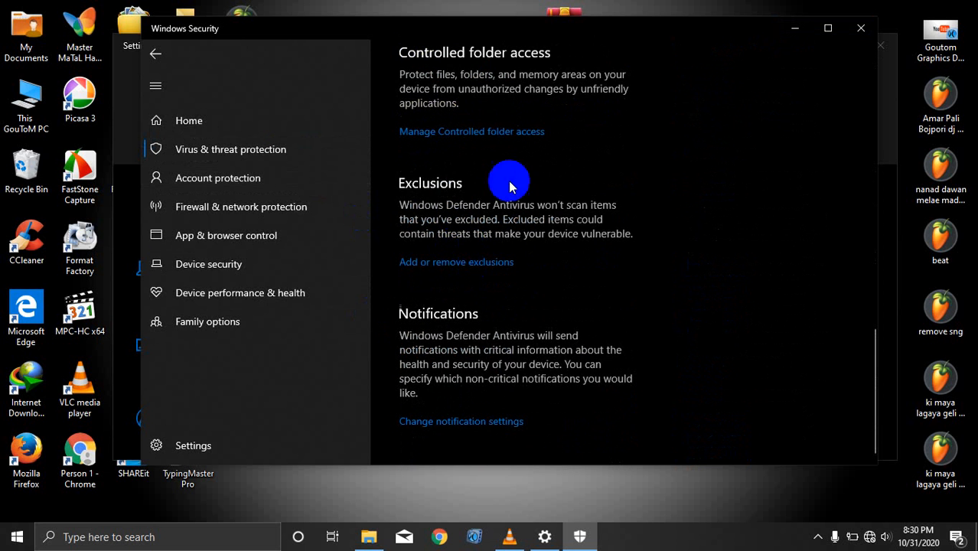
left_click(859, 32)
left_click(879, 45)
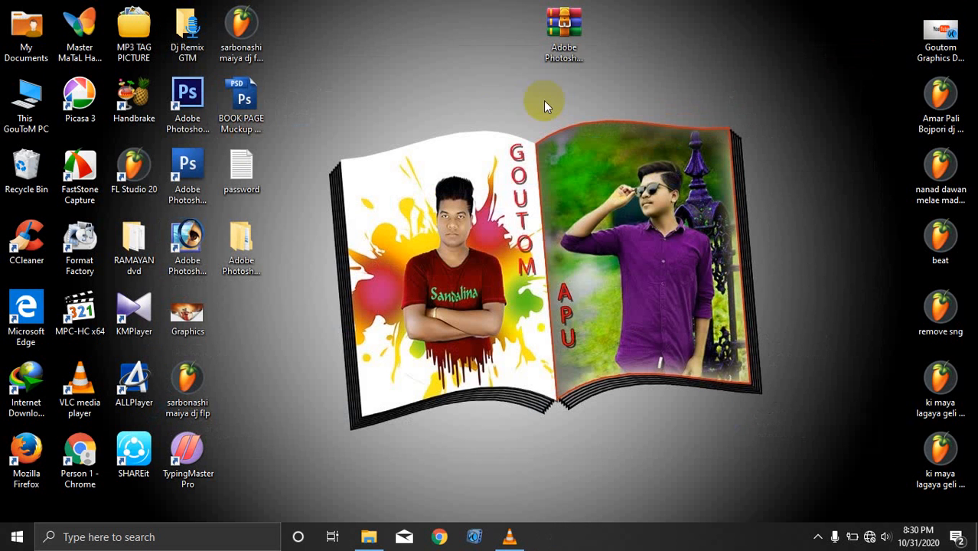
Step: Open the Adobe Photoshop CS4 folder and launch its setup file
double_click(246, 261)
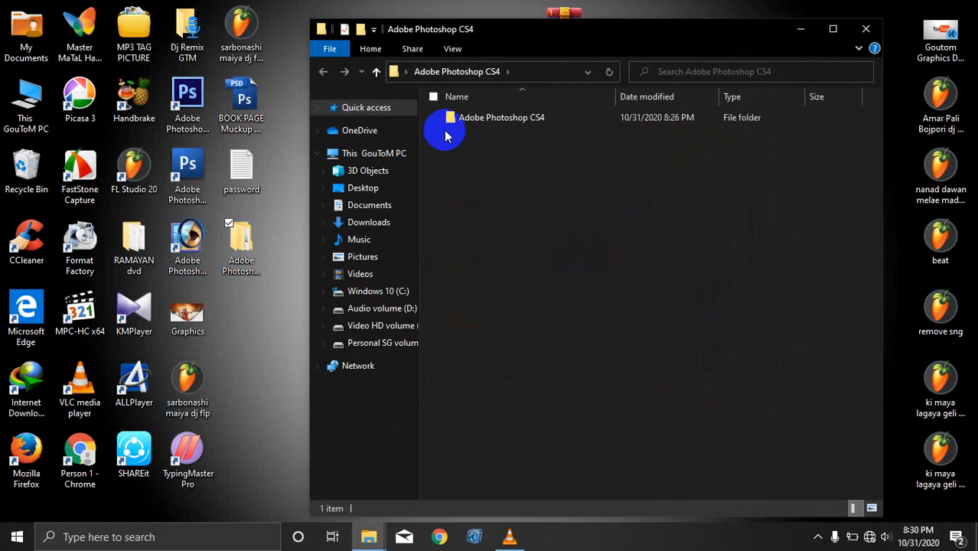
left_click(533, 120)
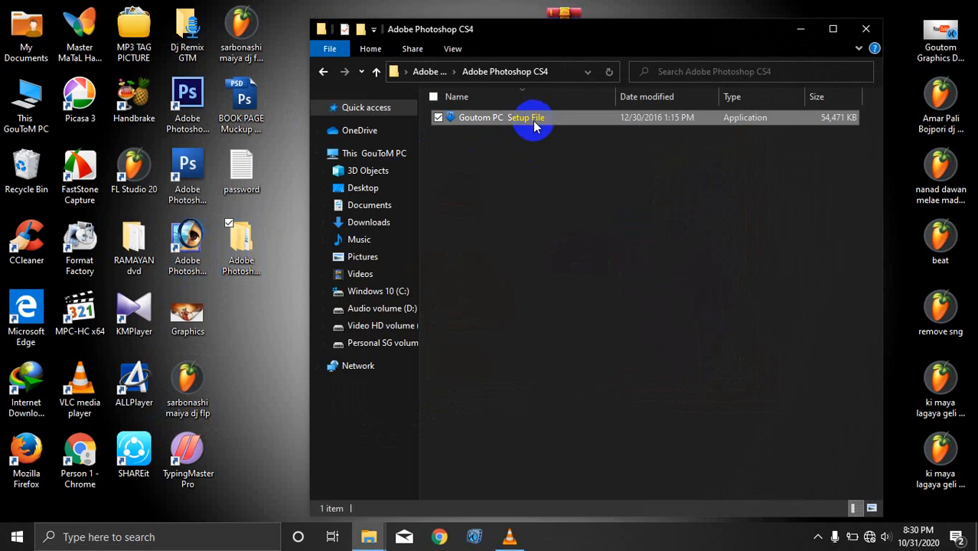
right_click(540, 121)
left_click(578, 130)
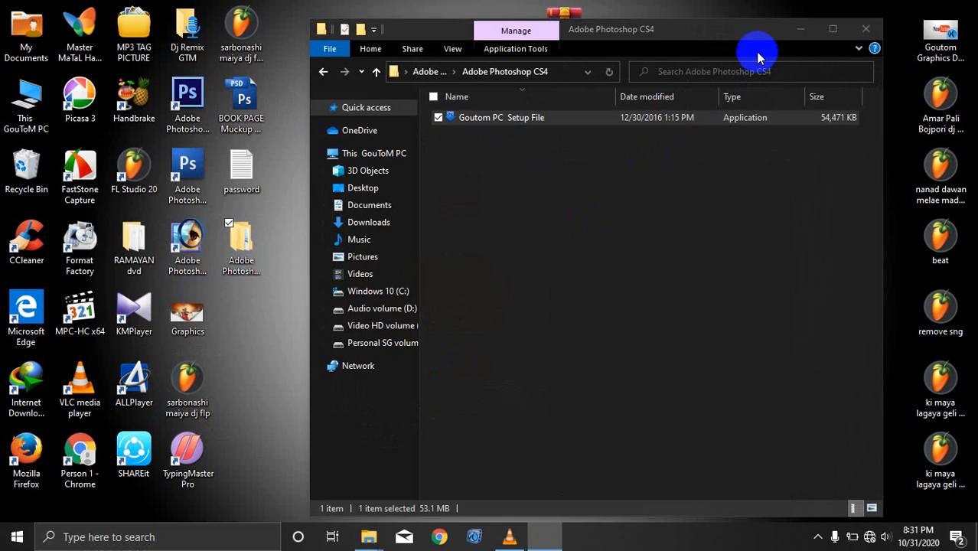
Step: Step through the wizard pages, keep the default install location and start installing
left_click(575, 381)
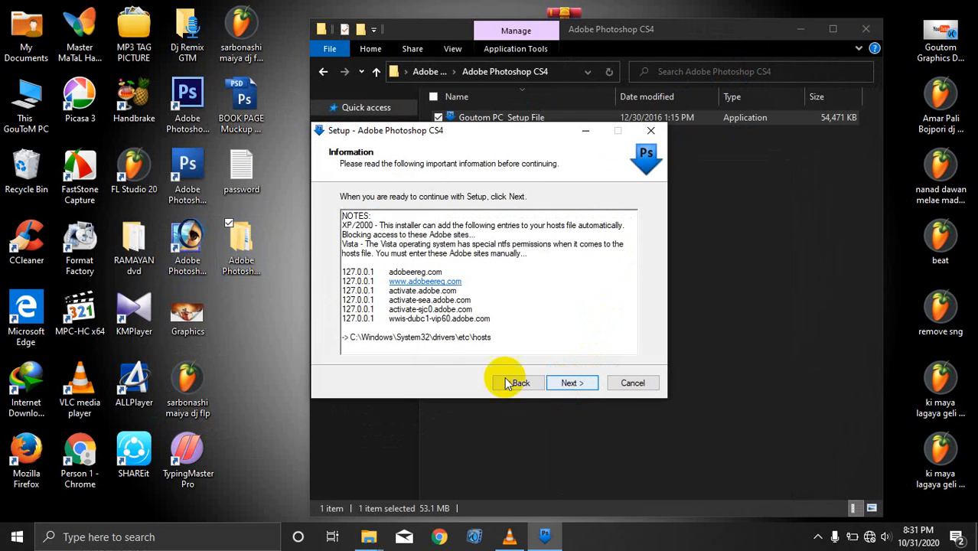
left_click(564, 385)
left_click(568, 382)
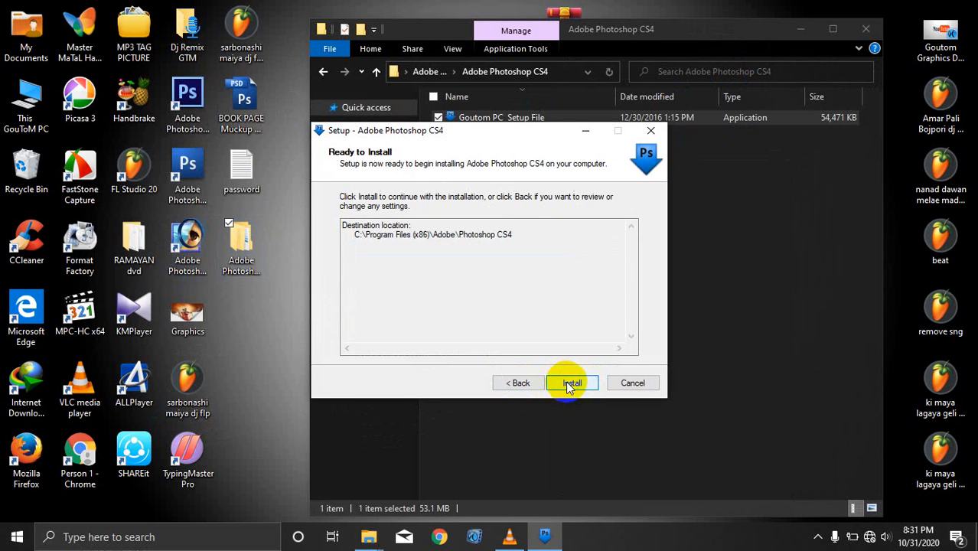
left_click(571, 383)
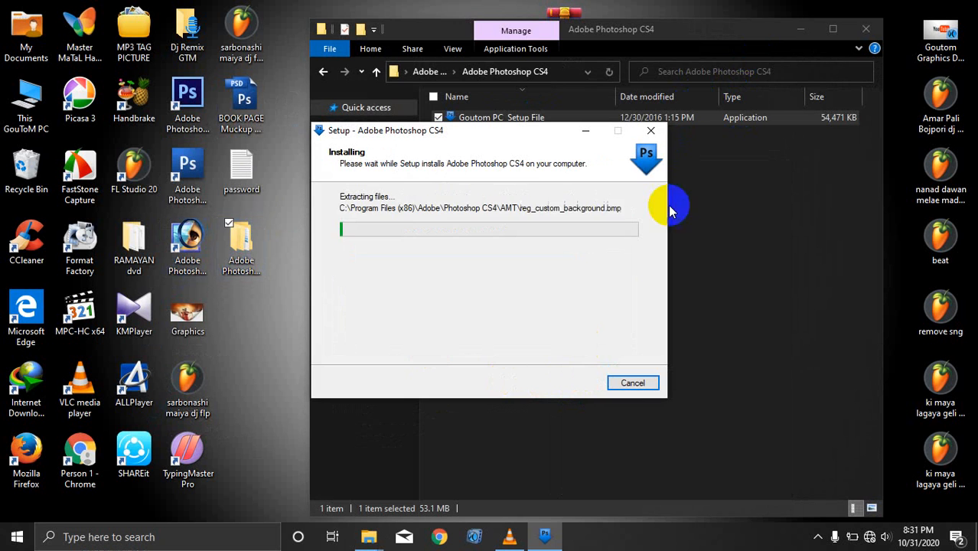
Step: Close the folder window and browse the Start menu while installation runs
left_click(802, 36)
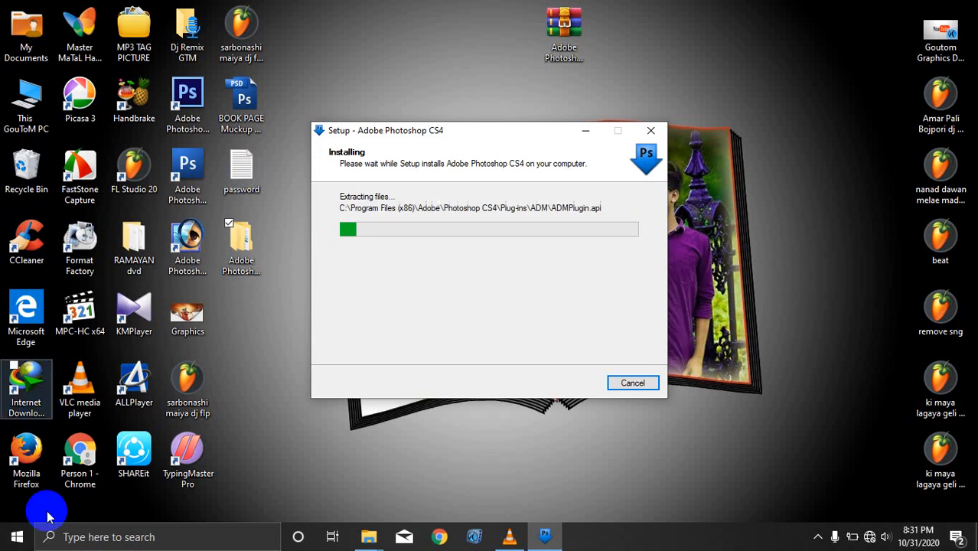
left_click(16, 537)
scroll(120, 264, "down", 5)
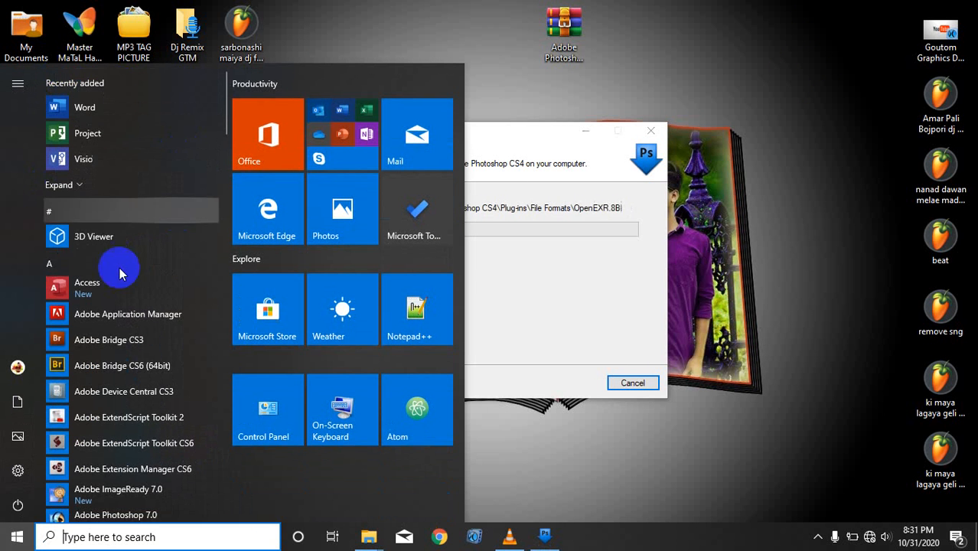
left_click(487, 135)
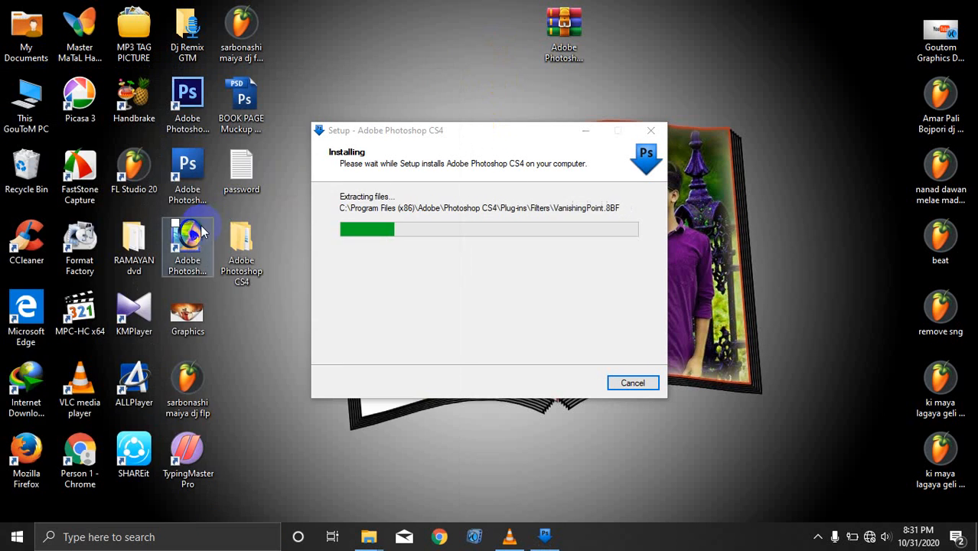
Step: Inspect the Photoshop CS3 desktop shortcut, refresh the desktop and reopen the Start menu
left_click(191, 180)
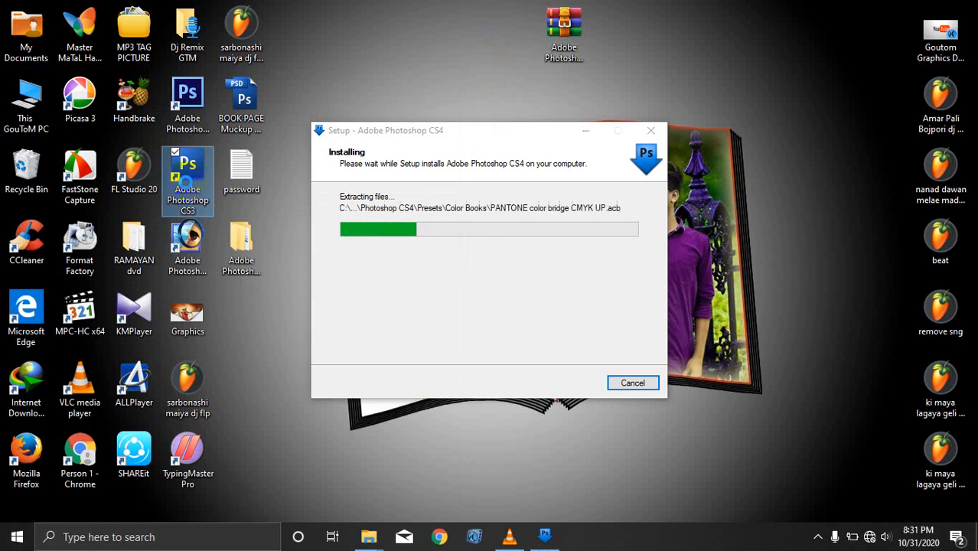
right_click(188, 182)
left_click(286, 45)
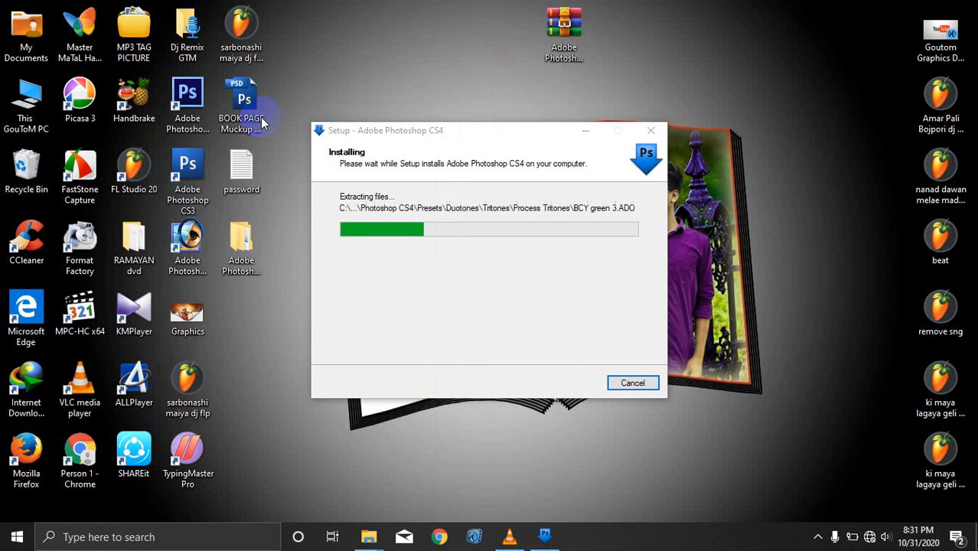
left_click(197, 102)
left_click(187, 245)
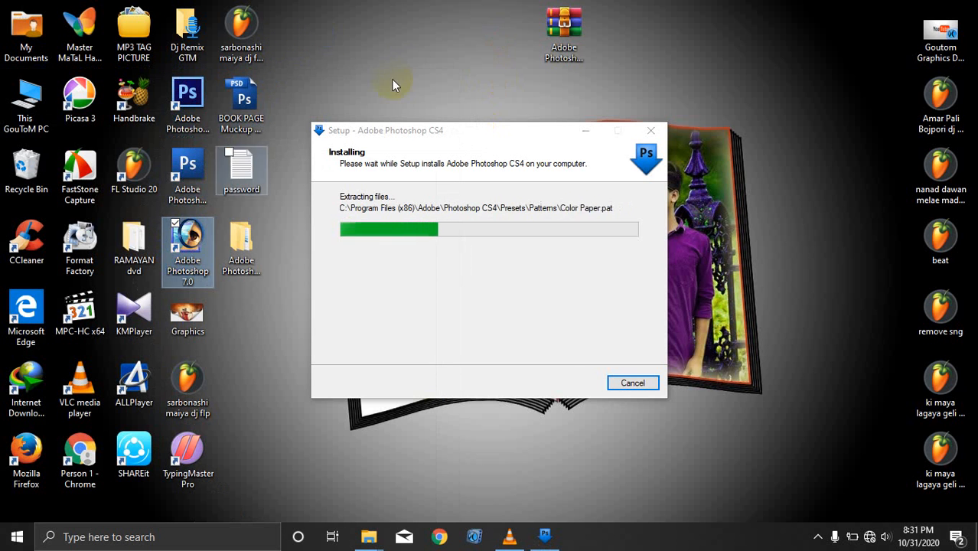
right_click(401, 38)
left_click(450, 84)
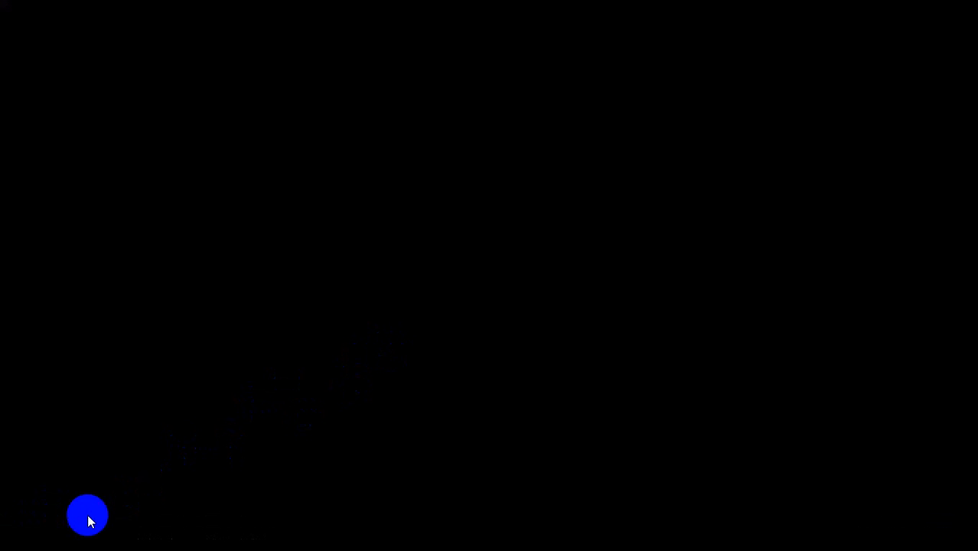
left_click(29, 533)
scroll(563, 284, "up", 2)
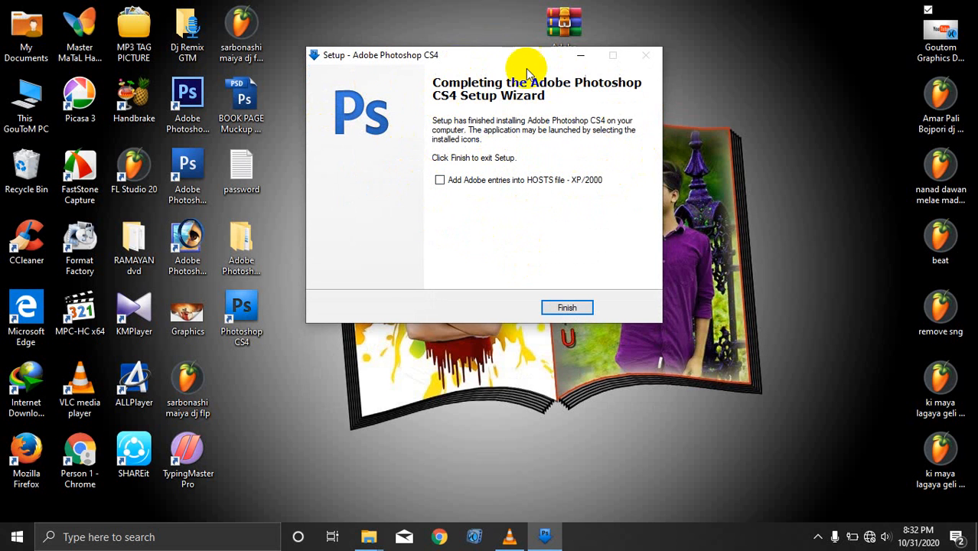
Step: Finish the setup wizard, refresh the desktop and drag the Photoshop CS4 shortcut to the top
left_click(580, 307)
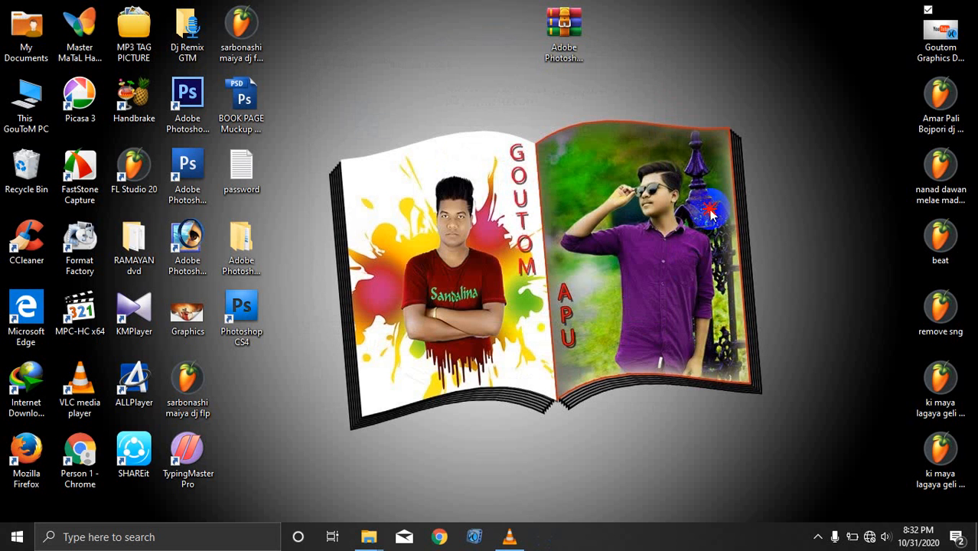
right_click(411, 115)
left_click(439, 154)
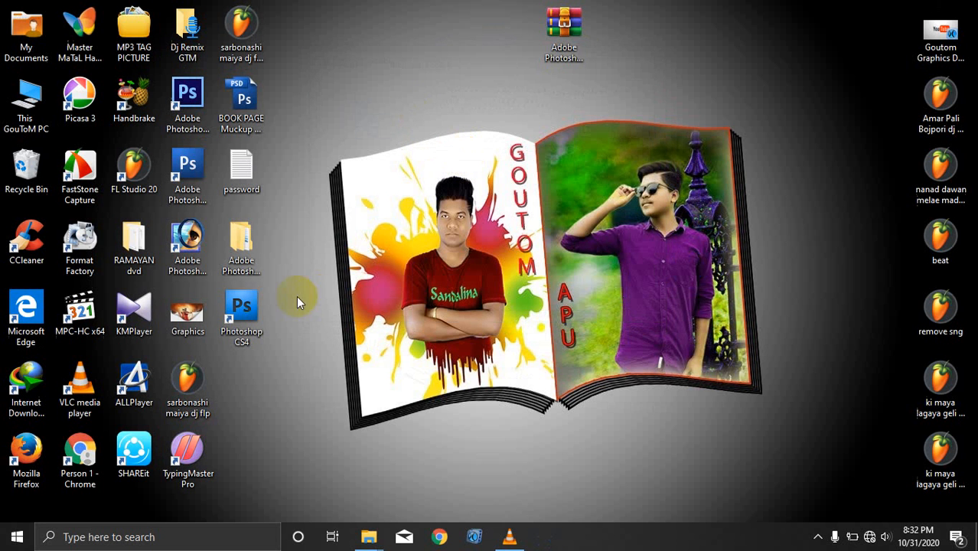
left_click(328, 242)
left_click_drag(327, 242, 352, 35)
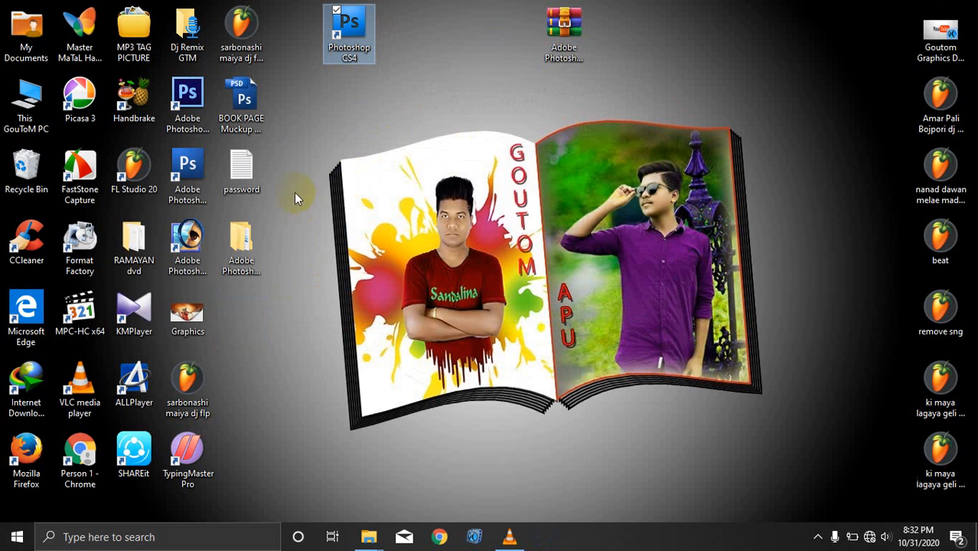
left_click_drag(295, 150, 220, 316)
left_click(366, 34)
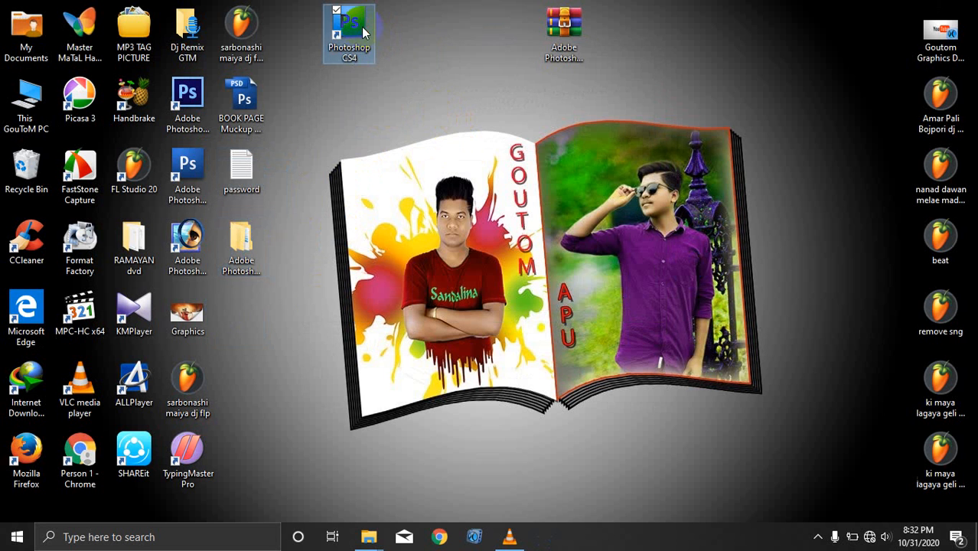
left_click(476, 56)
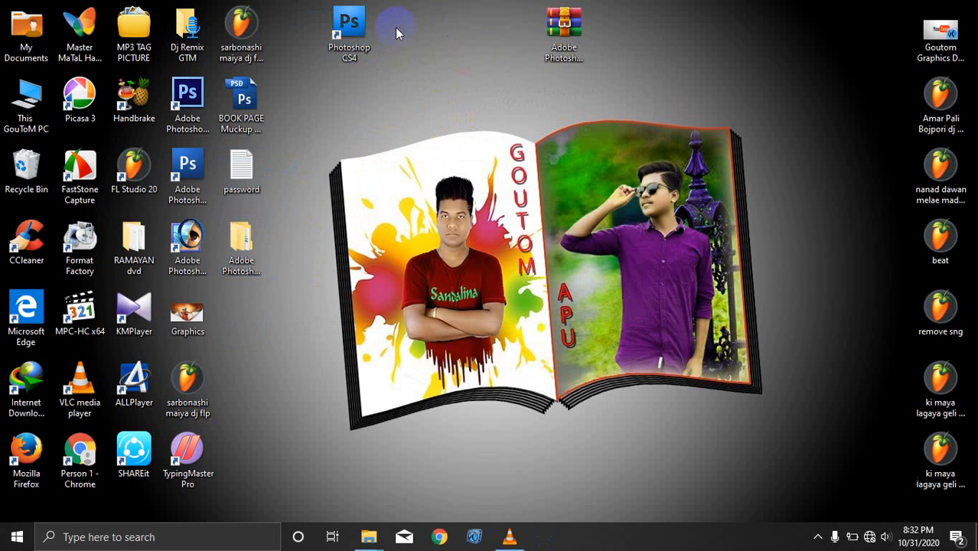
left_click(337, 40)
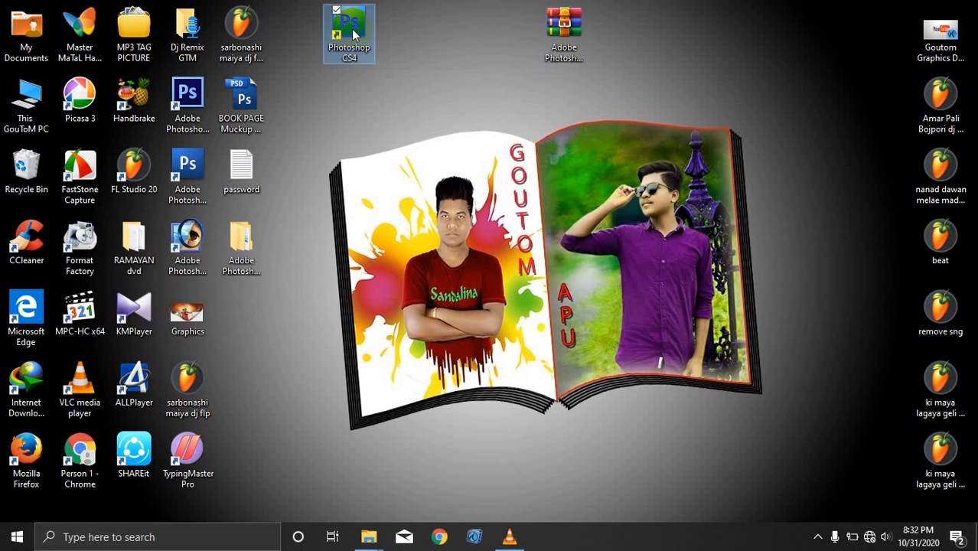
Step: Run the Photoshop CS4 shortcut as administrator
right_click(353, 31)
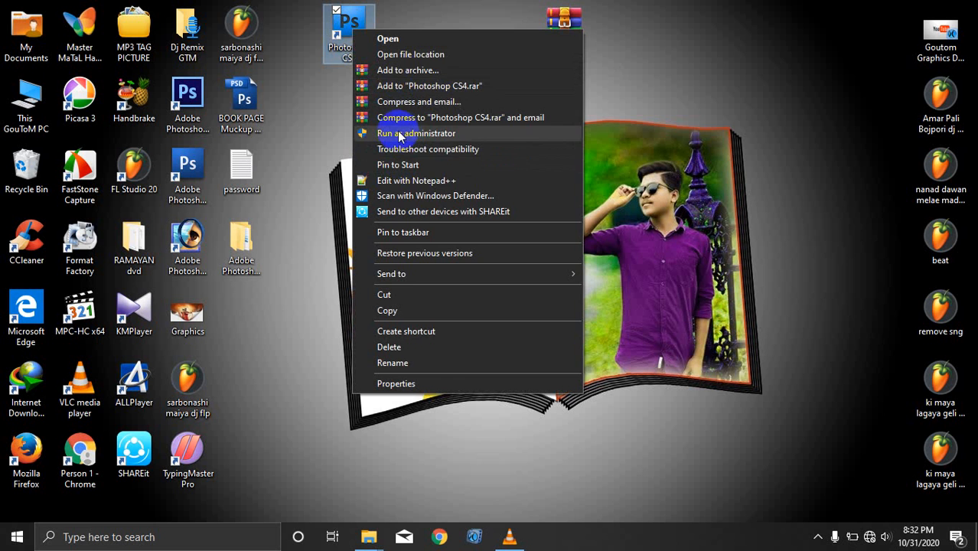
left_click(398, 133)
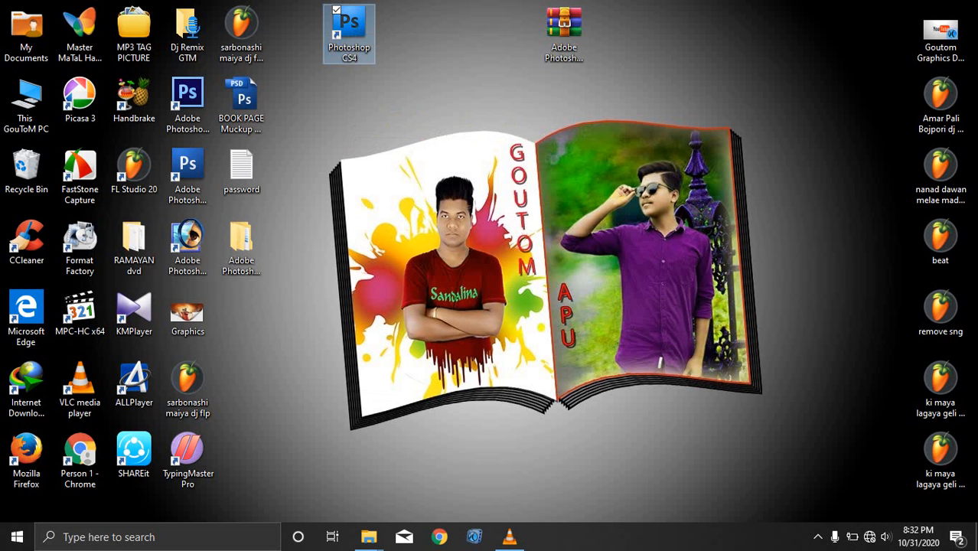
left_click(510, 300)
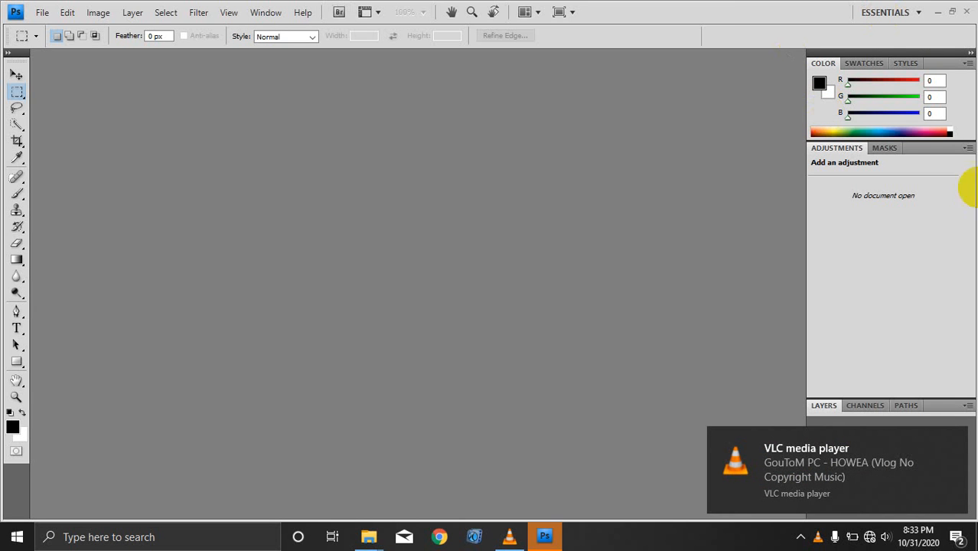
Step: Dismiss the VLC notification and accept the graphics-card notice with Don't show again ticked
left_click(952, 438)
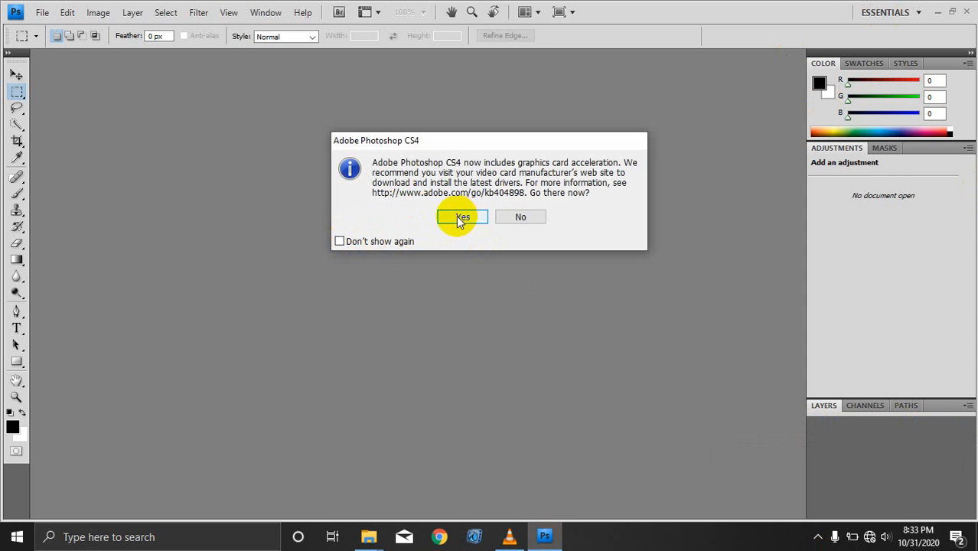
left_click(348, 241)
left_click(460, 218)
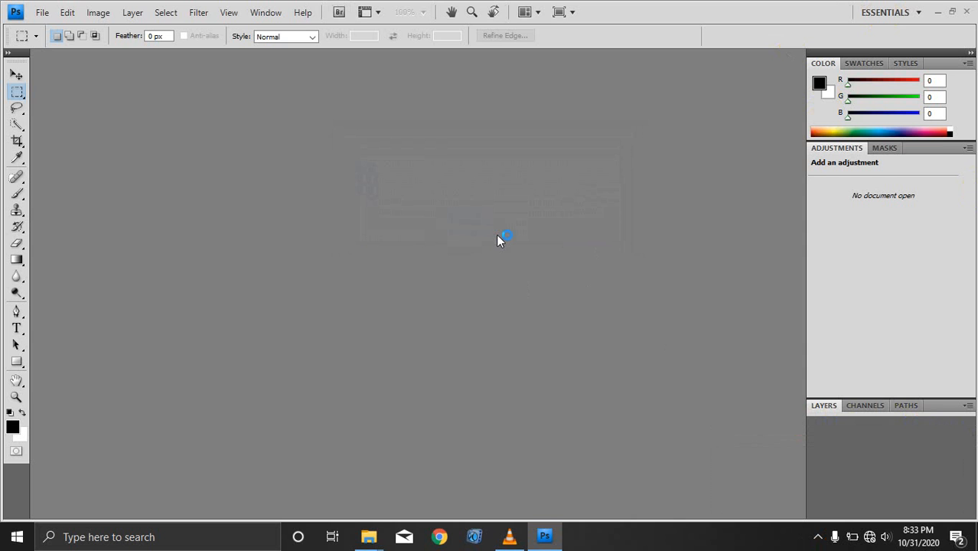
Step: Check for Photoshop updates via Help > Updates, then close the browser window
left_click(299, 13)
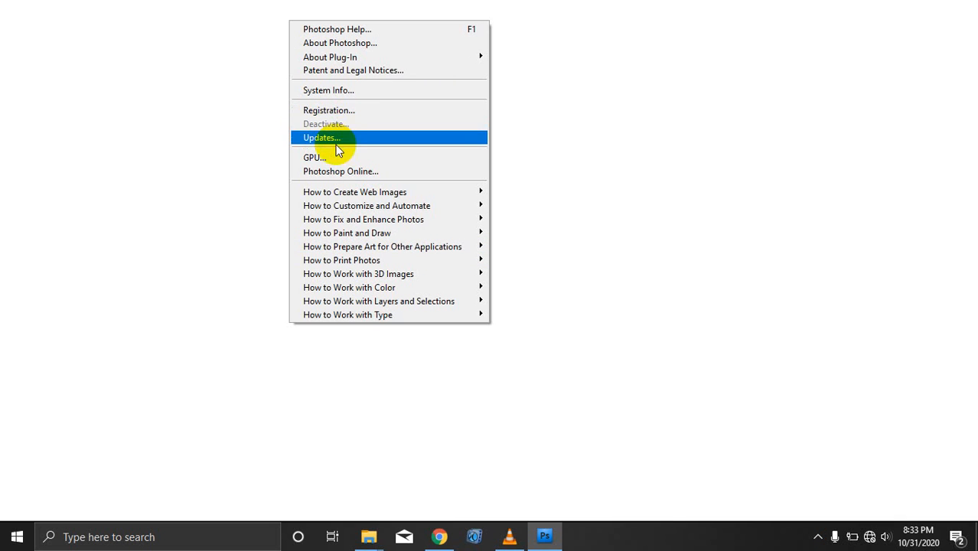
left_click(336, 141)
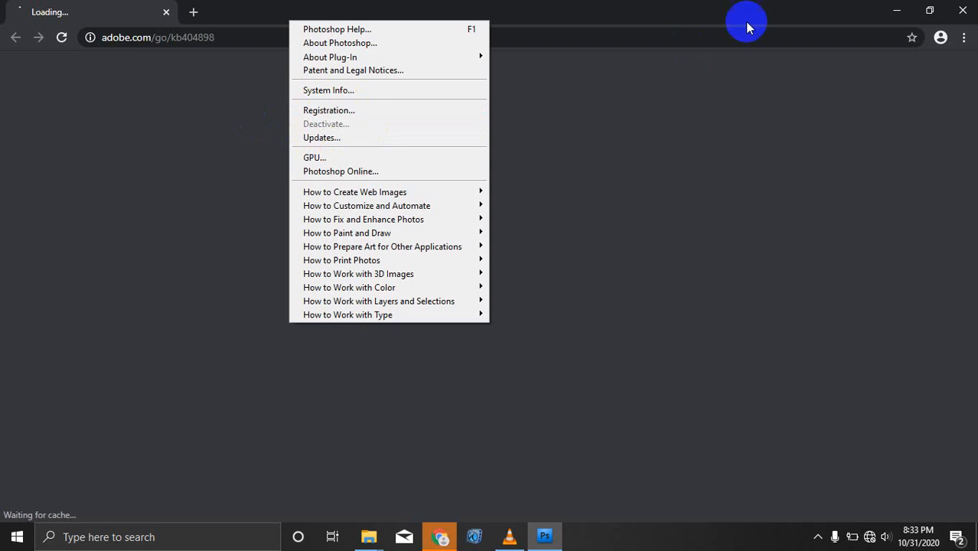
left_click(962, 11)
left_click(962, 11)
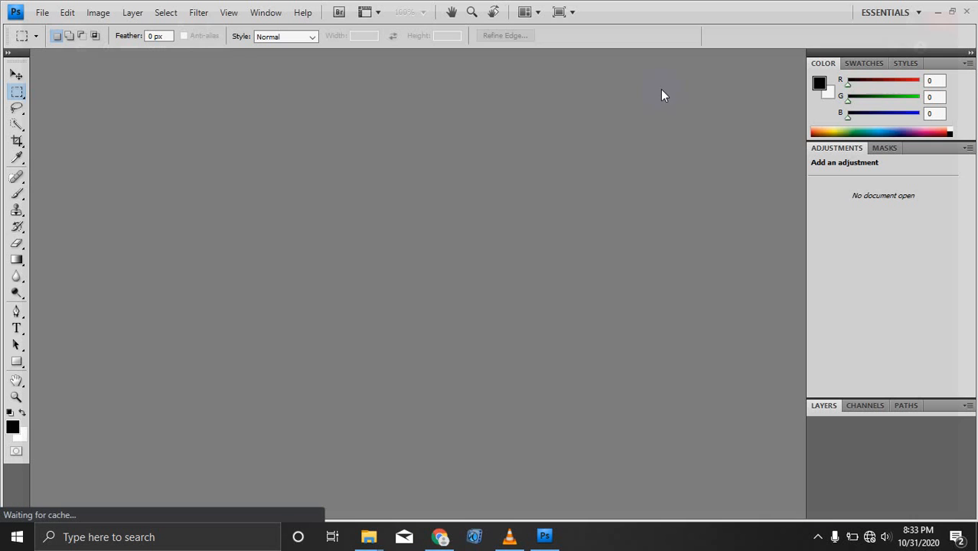
Step: Lay the toolbox out in two columns and dismiss the CCleaner notification
left_click(9, 52)
left_click(8, 52)
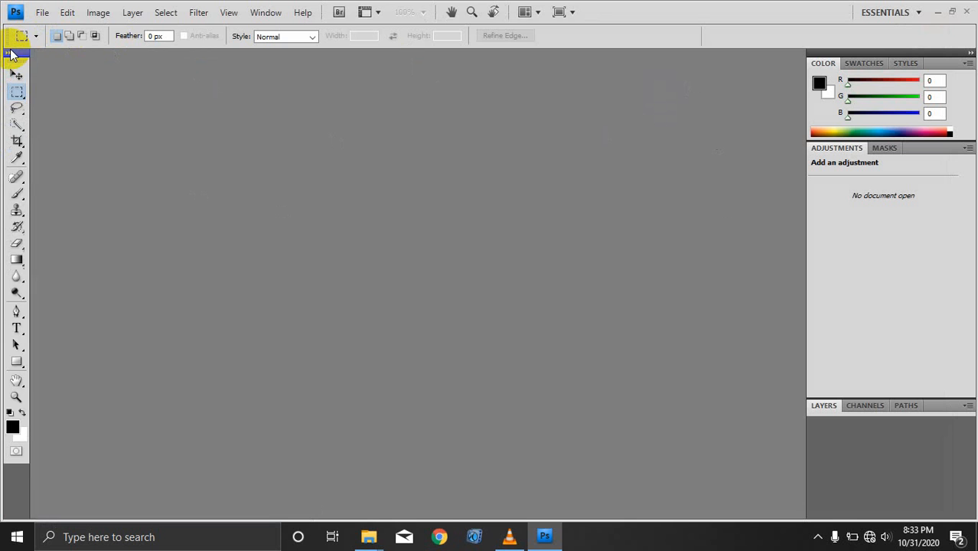
left_click(9, 52)
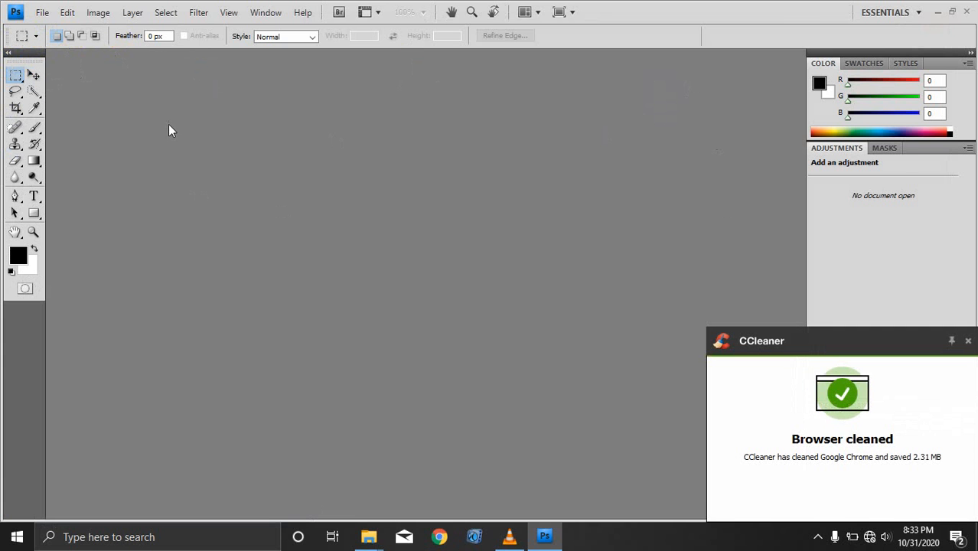
left_click(952, 342)
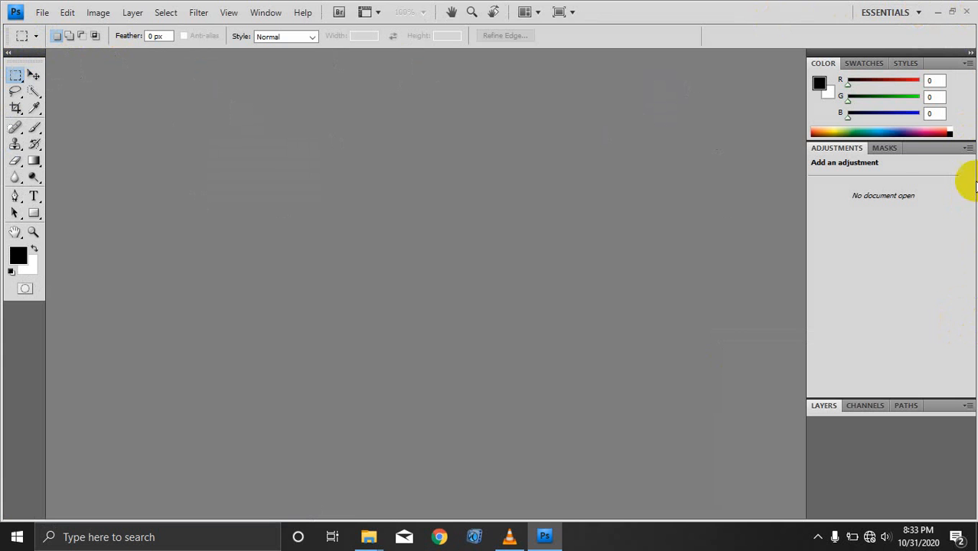
left_click(968, 340)
Step: Close Photoshop CS4 and refresh the desktop
left_click(416, 316)
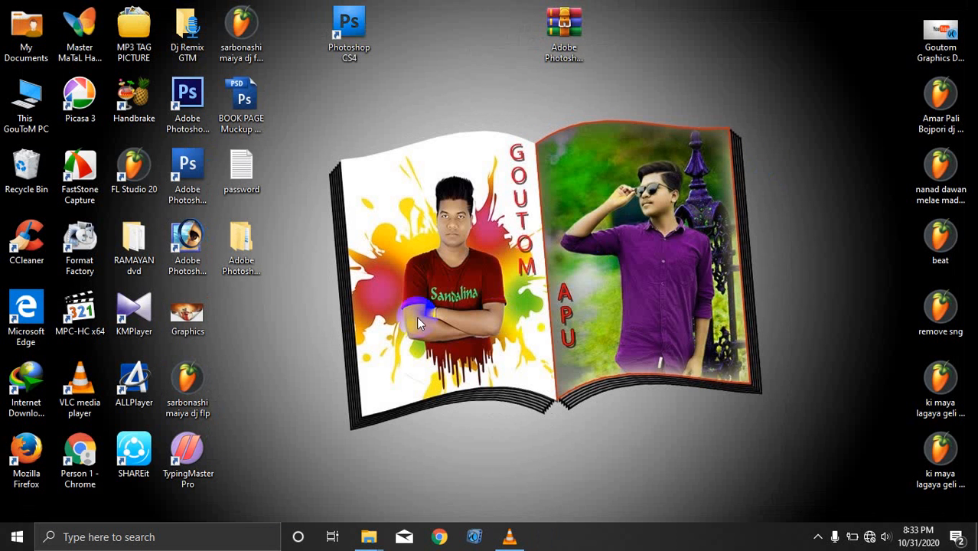
right_click(426, 48)
left_click(467, 92)
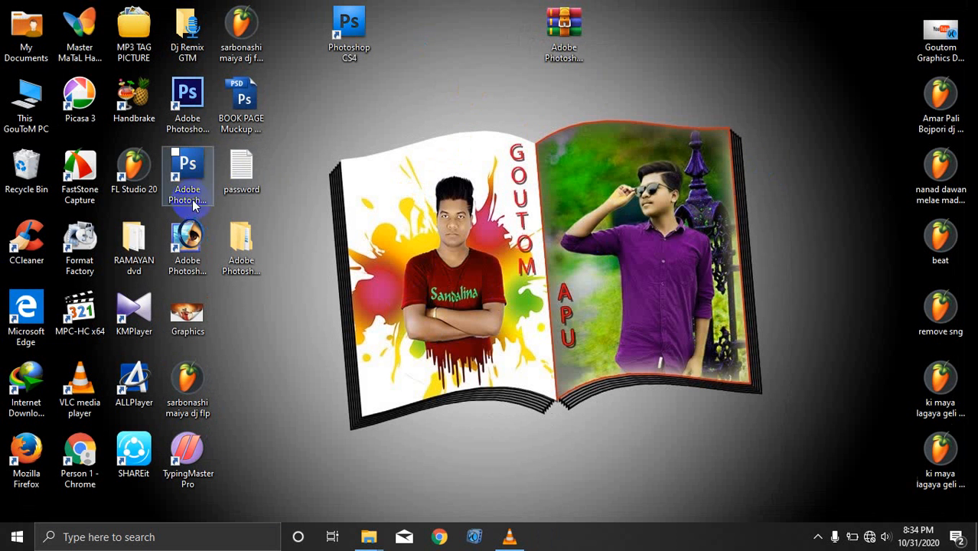
left_click(796, 275)
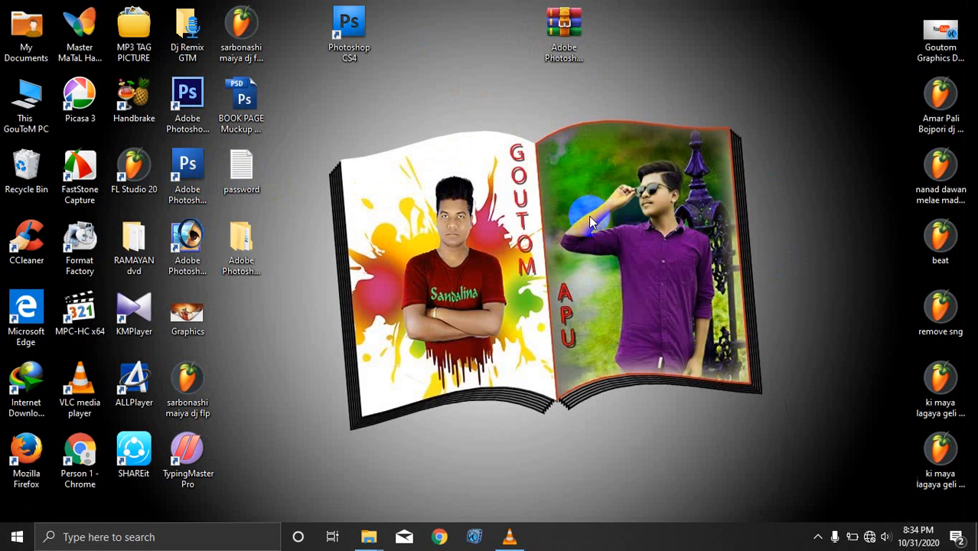
Step: Open the password text file in Notepad, highlight the archive password, then close Notepad
left_click(241, 176)
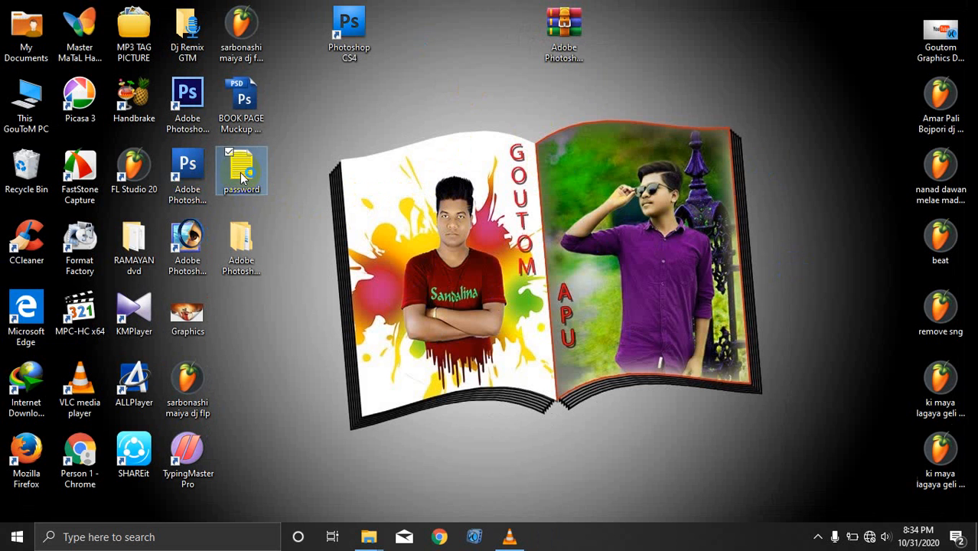
double_click(242, 176)
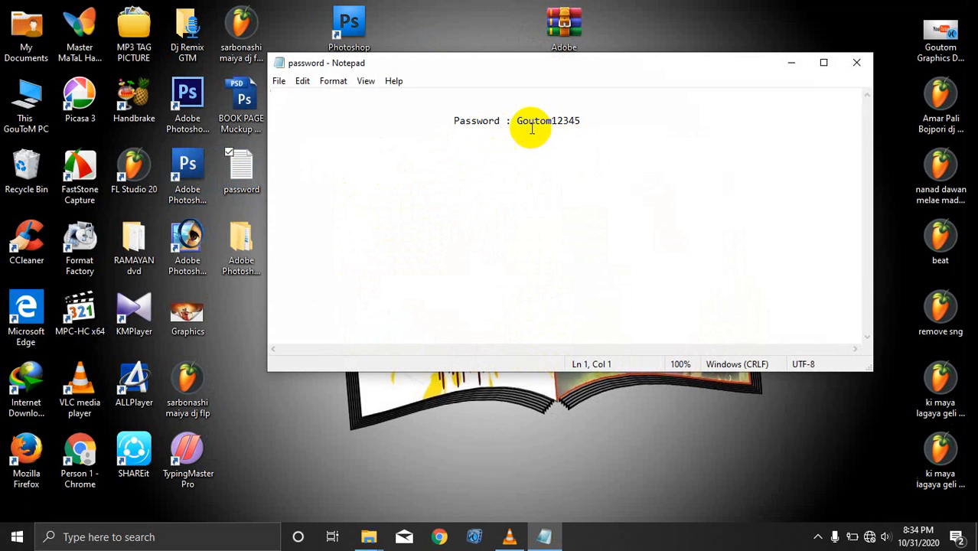
left_click_drag(518, 123, 581, 121)
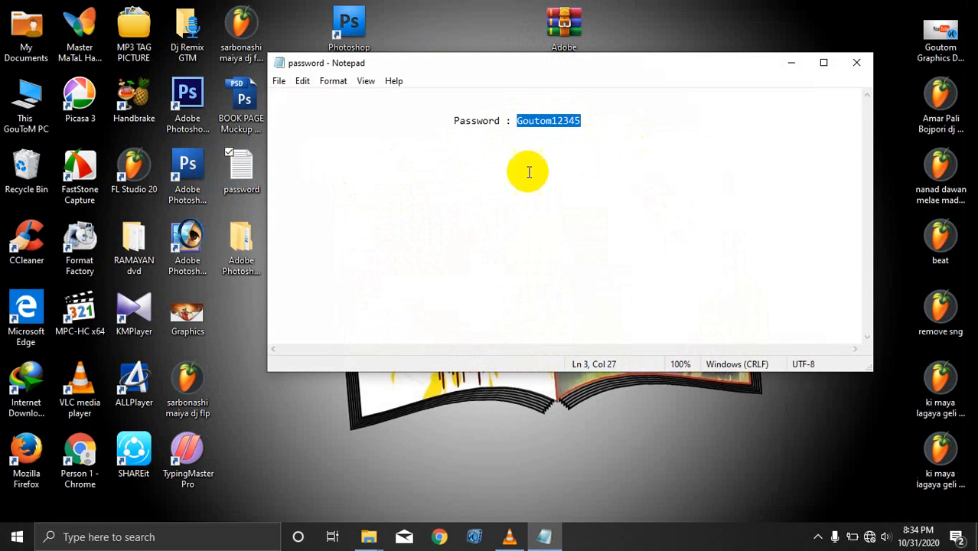
left_click(612, 126)
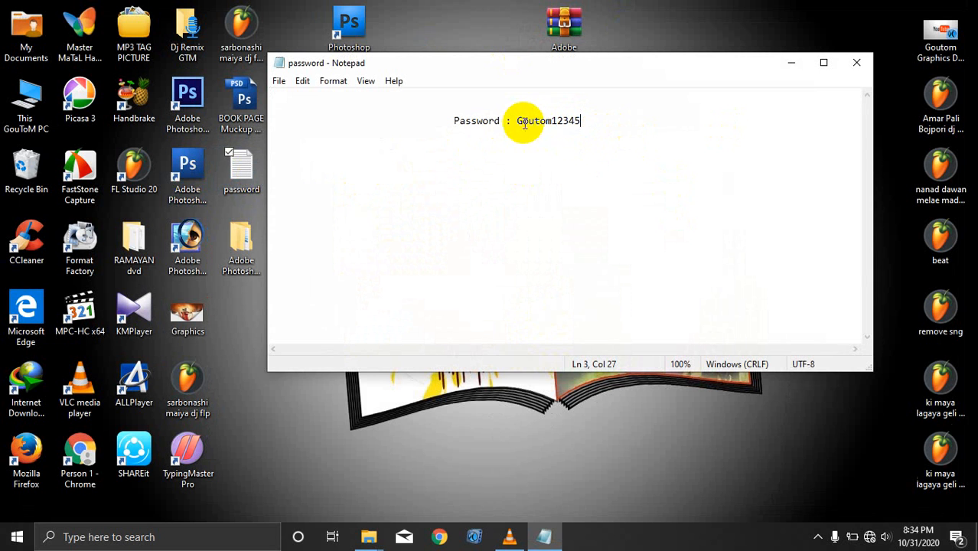
left_click_drag(518, 120, 584, 120)
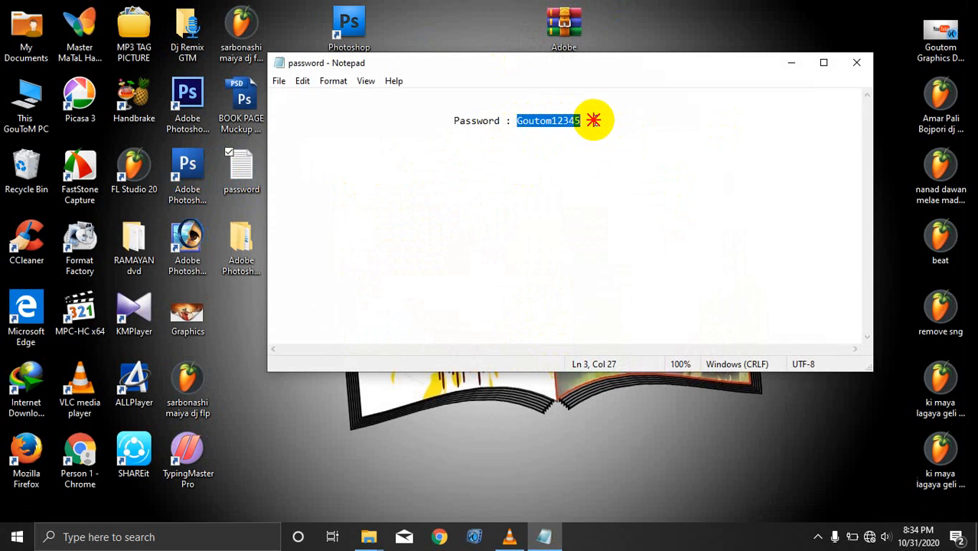
left_click(666, 106)
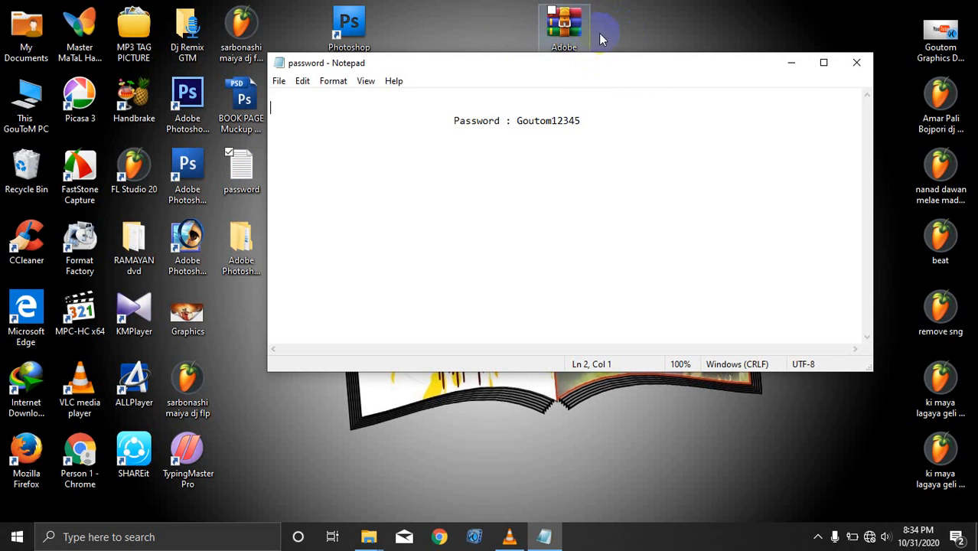
left_click(858, 70)
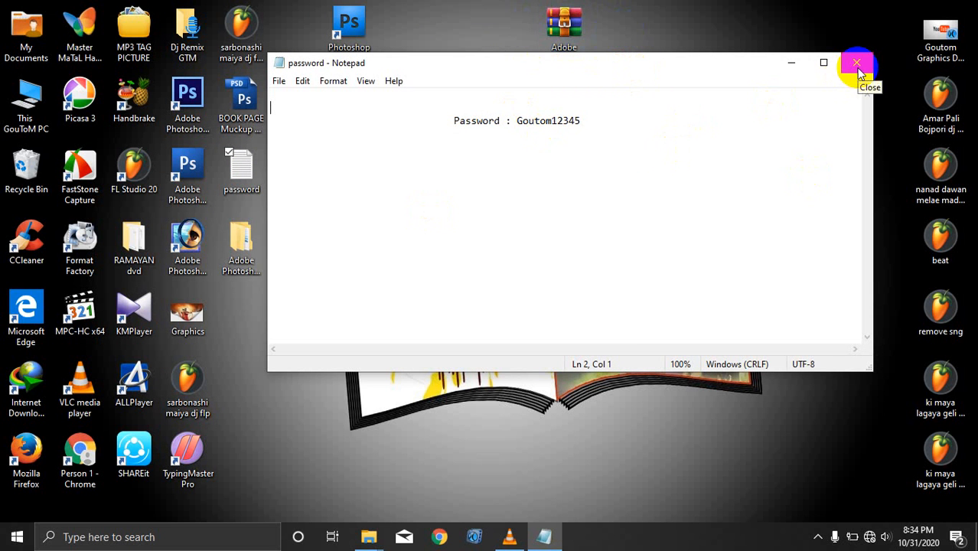
left_click(858, 68)
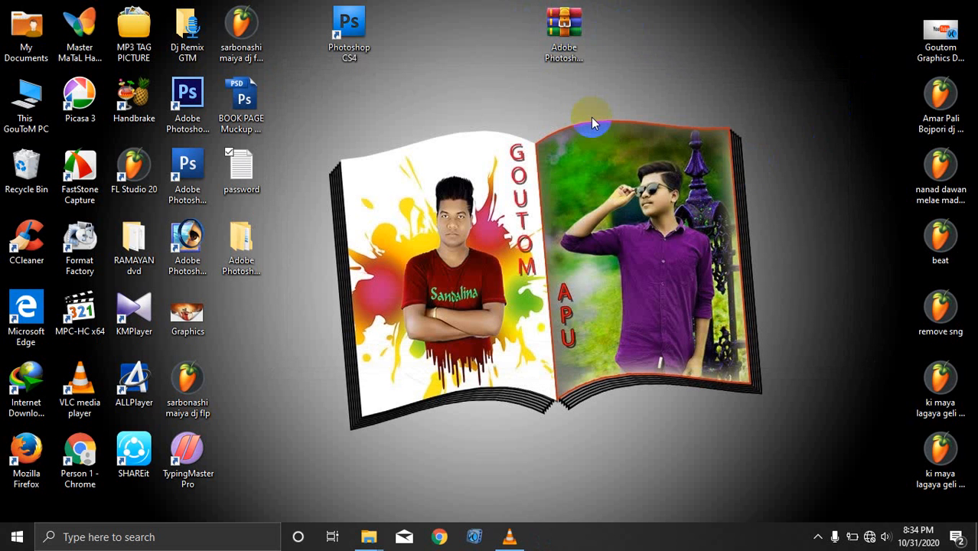